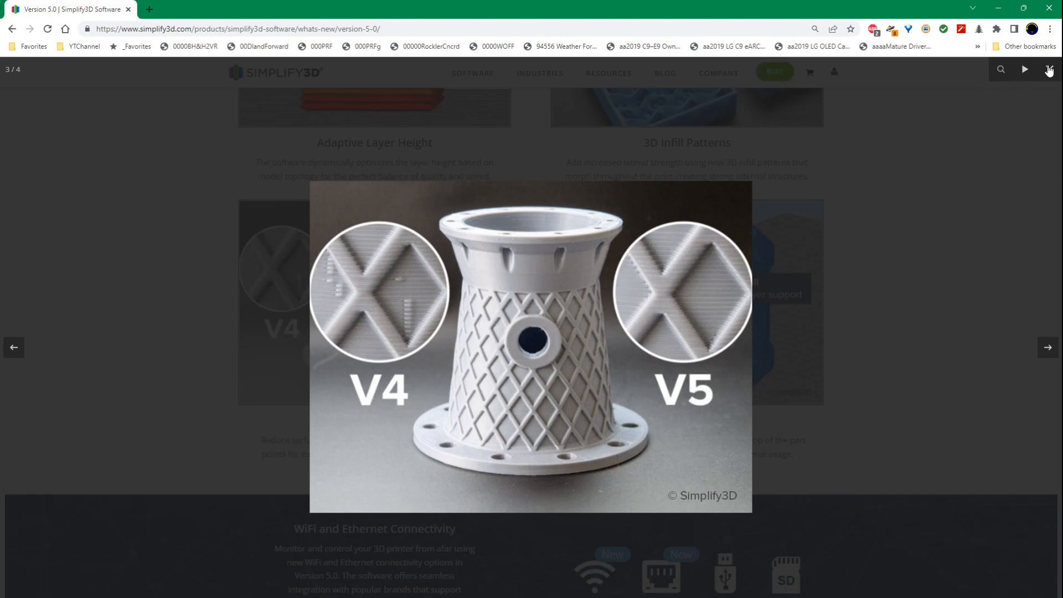
Close the enlarged print photo, minimize the browser to return to Simplify3D, and inspect the pot tray model from several angles
{"action": "left_click", "coordinate": [1049, 68]}
{"action": "left_click", "coordinate": [996, 9]}
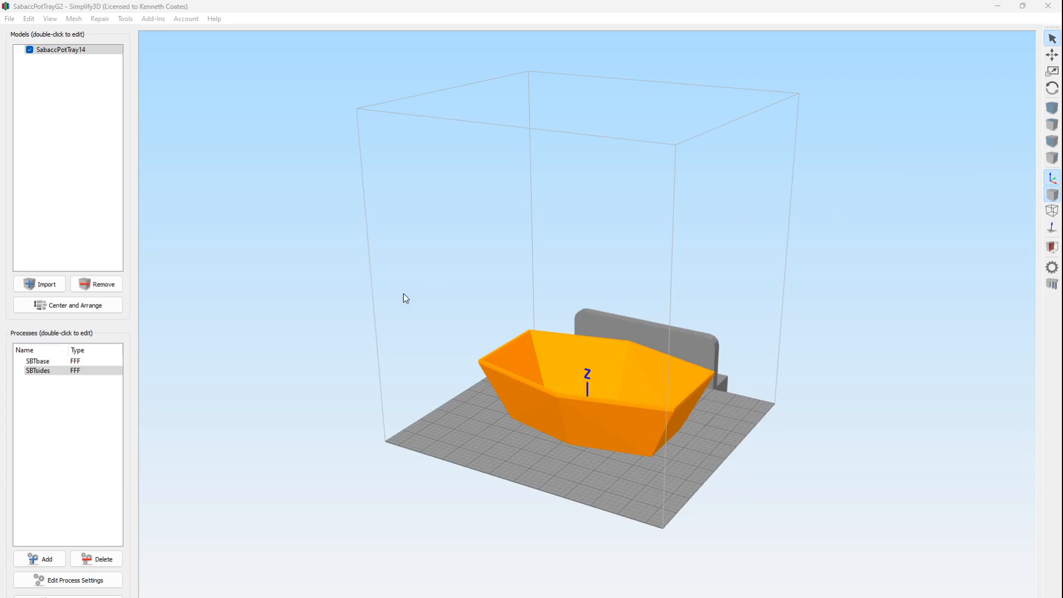
{"action": "left_click_drag", "start_coordinate": [633, 446], "coordinate": [642, 507]}
{"action": "scroll", "coordinate": [614, 427], "scroll_direction": "up", "scroll_amount": 5}
{"action": "scroll", "coordinate": [614, 427], "scroll_direction": "down", "scroll_amount": 3}
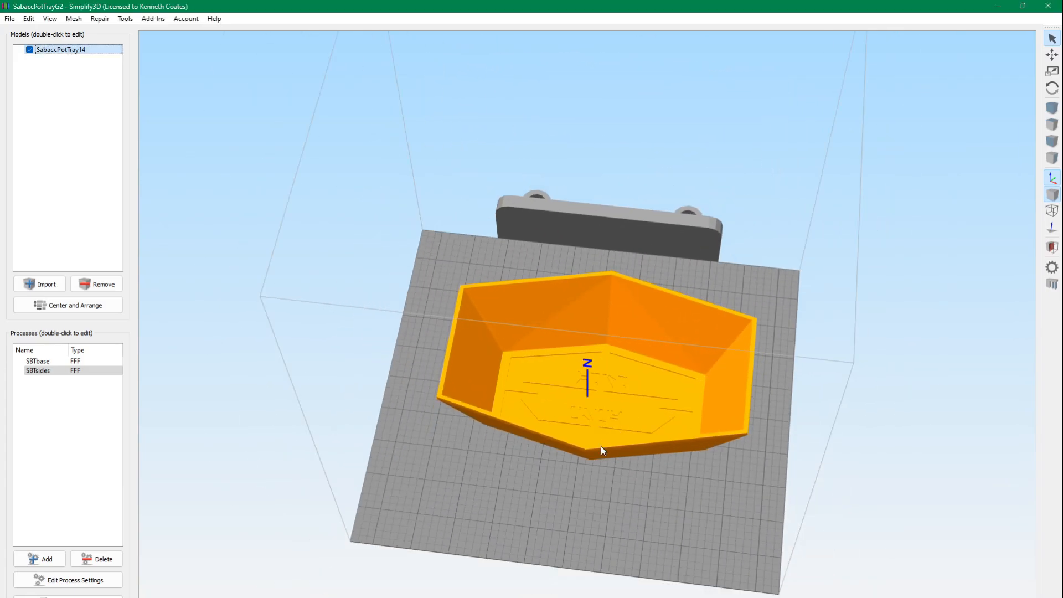
{"action": "left_click_drag", "start_coordinate": [600, 446], "coordinate": [536, 427]}
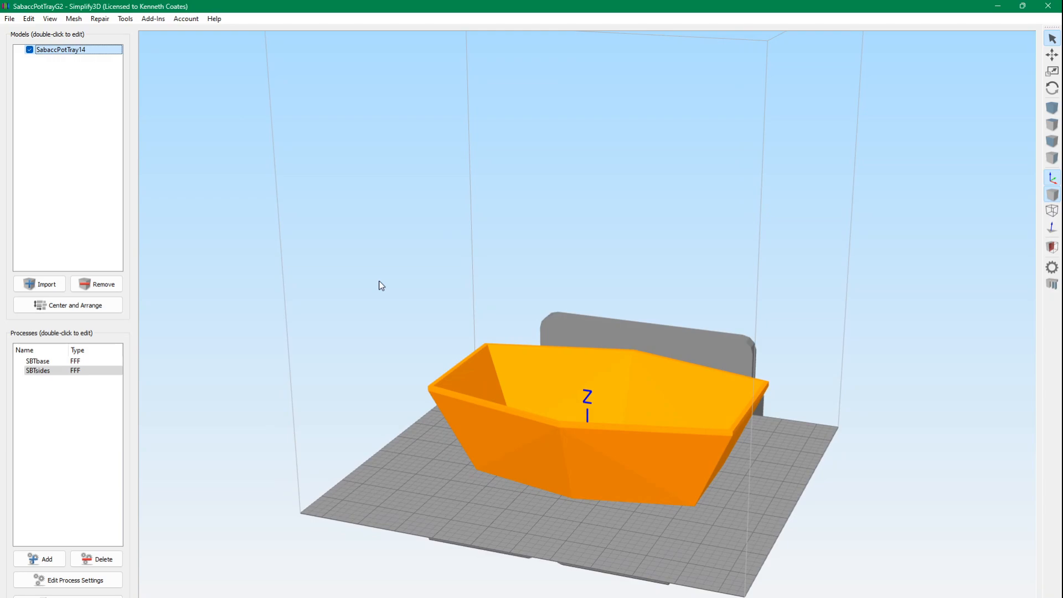
{"action": "scroll", "coordinate": [957, 358], "scroll_direction": "up", "scroll_amount": 1}
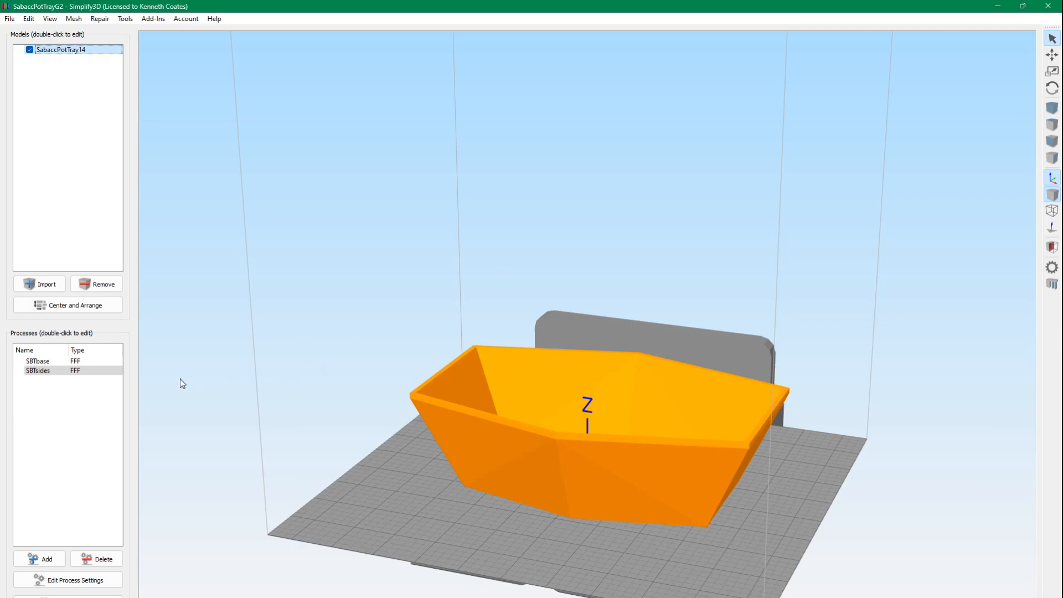
Review the extruder, layer and infill settings of the SBTsides process, leaving them unmodified
{"action": "left_click", "coordinate": [57, 361]}
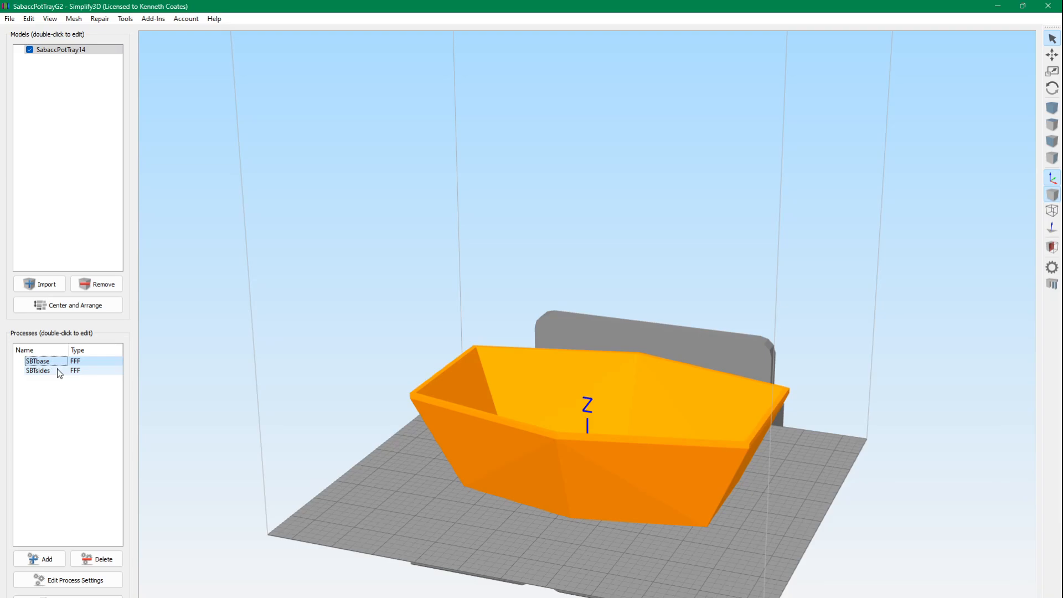
{"action": "double_click", "coordinate": [58, 369]}
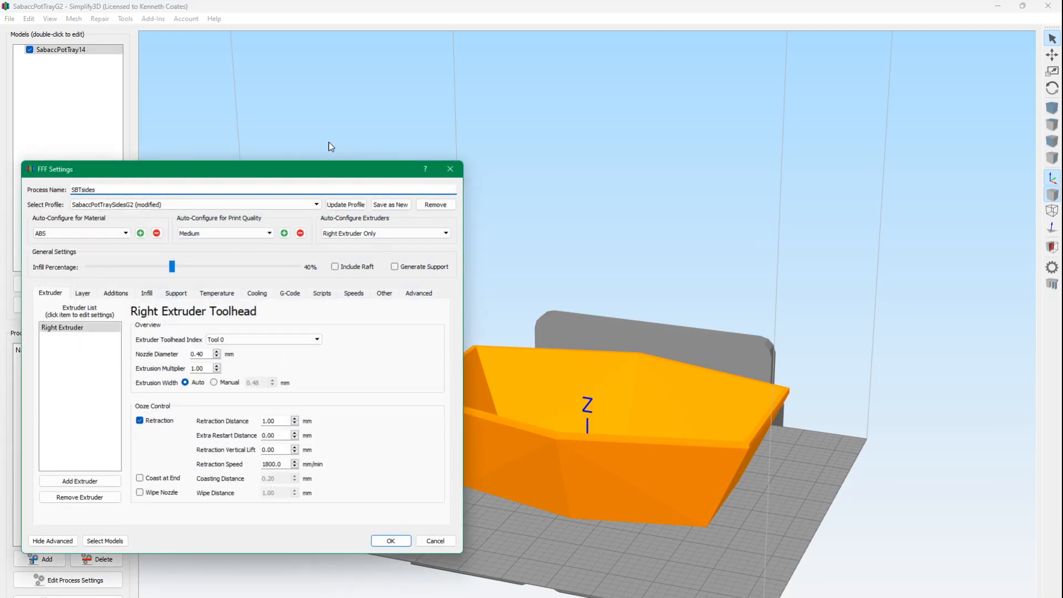
{"action": "left_click_drag", "start_coordinate": [308, 176], "coordinate": [468, 154]}
{"action": "left_click", "coordinate": [248, 269]}
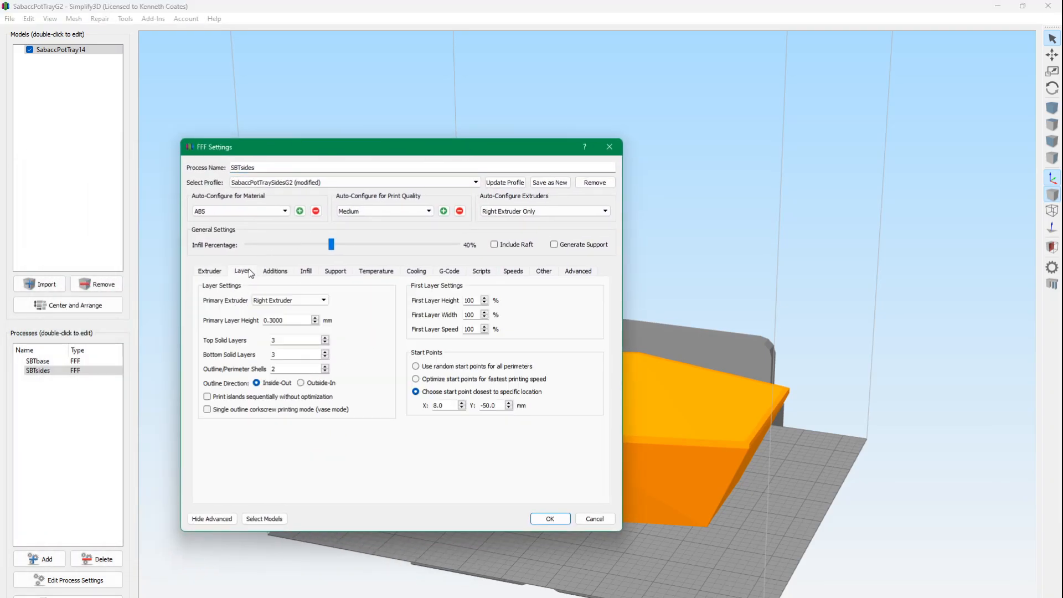
{"action": "left_click_drag", "start_coordinate": [368, 151], "coordinate": [279, 75]}
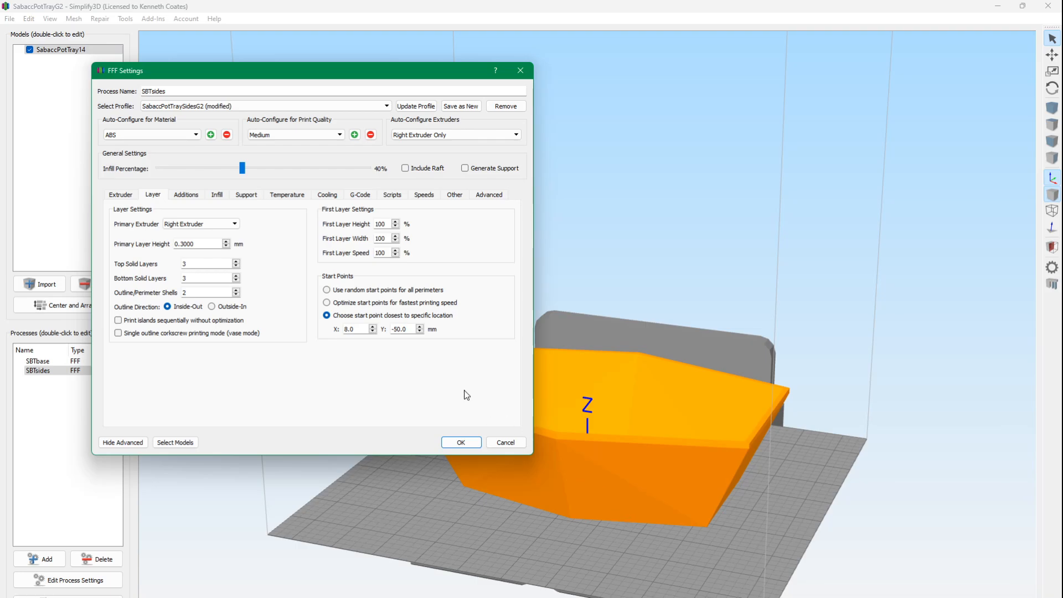
{"action": "left_click", "coordinate": [118, 196]}
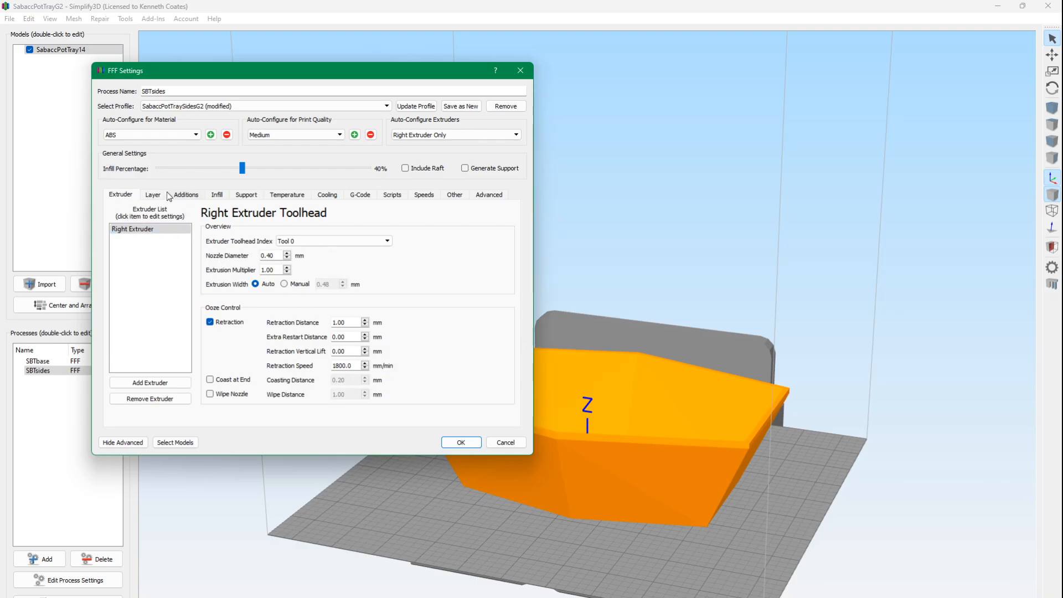
{"action": "left_click", "coordinate": [217, 196]}
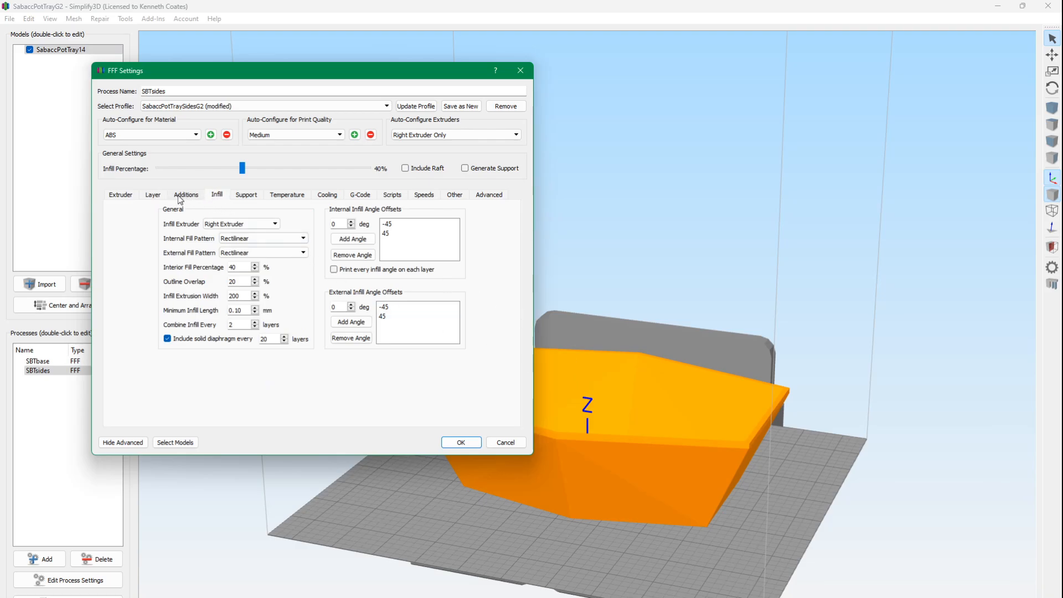
{"action": "left_click", "coordinate": [154, 196]}
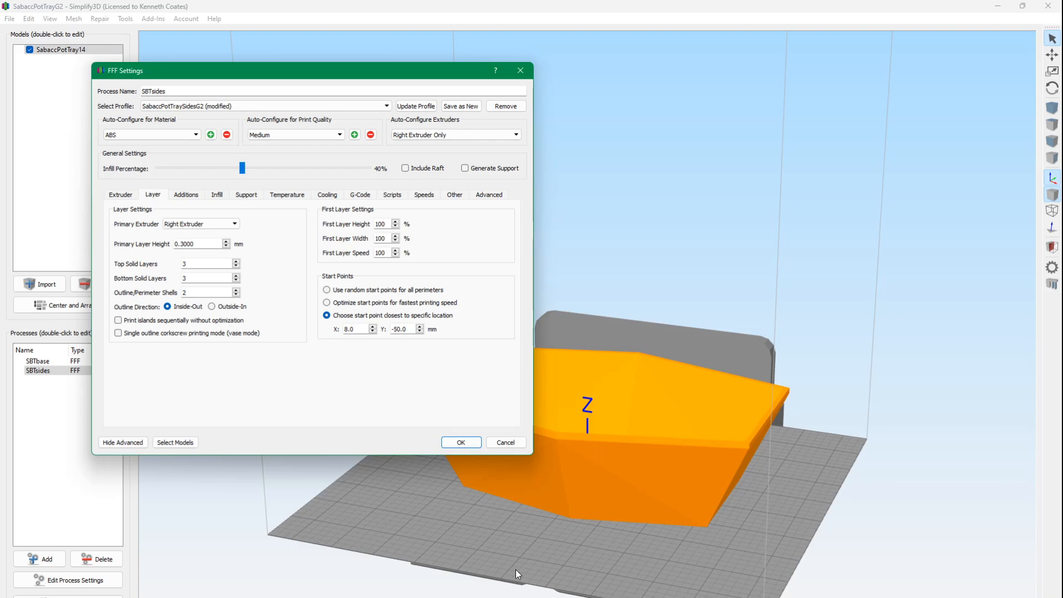
{"action": "left_click", "coordinate": [506, 446]}
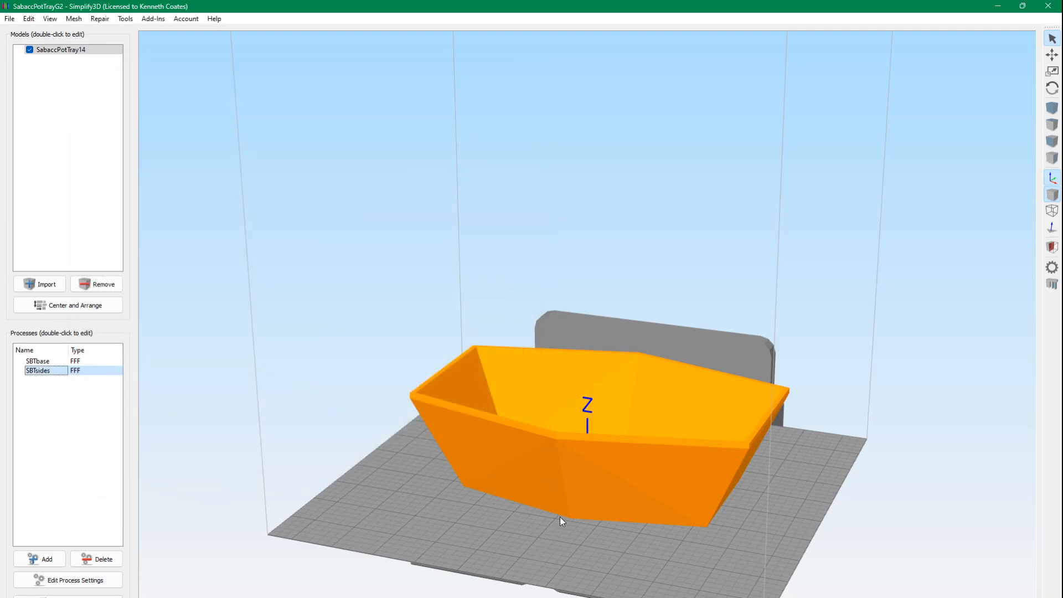
Inspect the tray's walls and engraved base up close, and check the infill settings of the SBTsides process
{"action": "scroll", "coordinate": [550, 522], "scroll_direction": "up", "scroll_amount": 5}
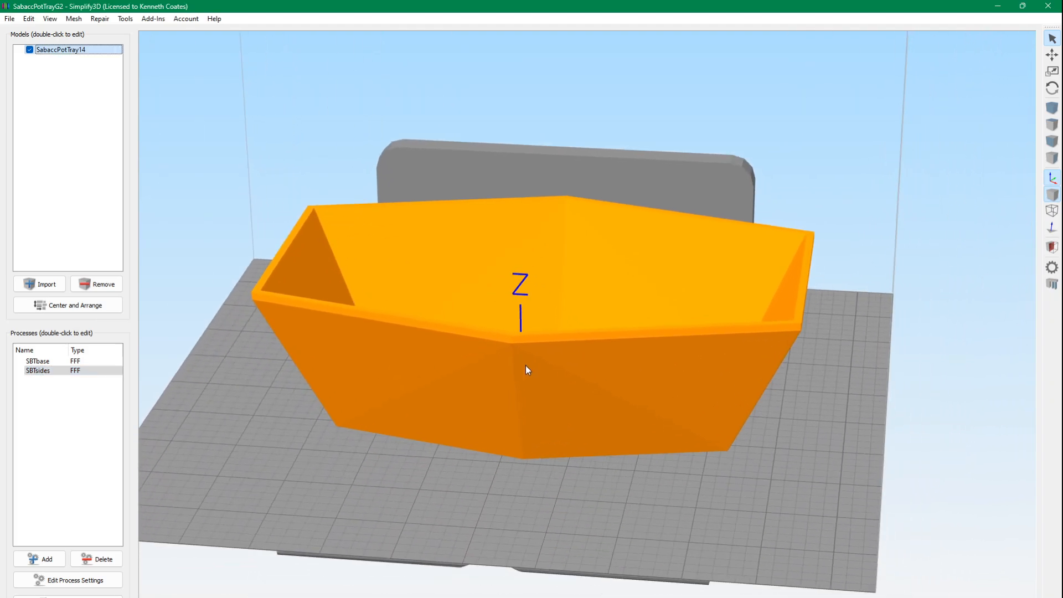
{"action": "left_click_drag", "start_coordinate": [526, 370], "coordinate": [527, 415]}
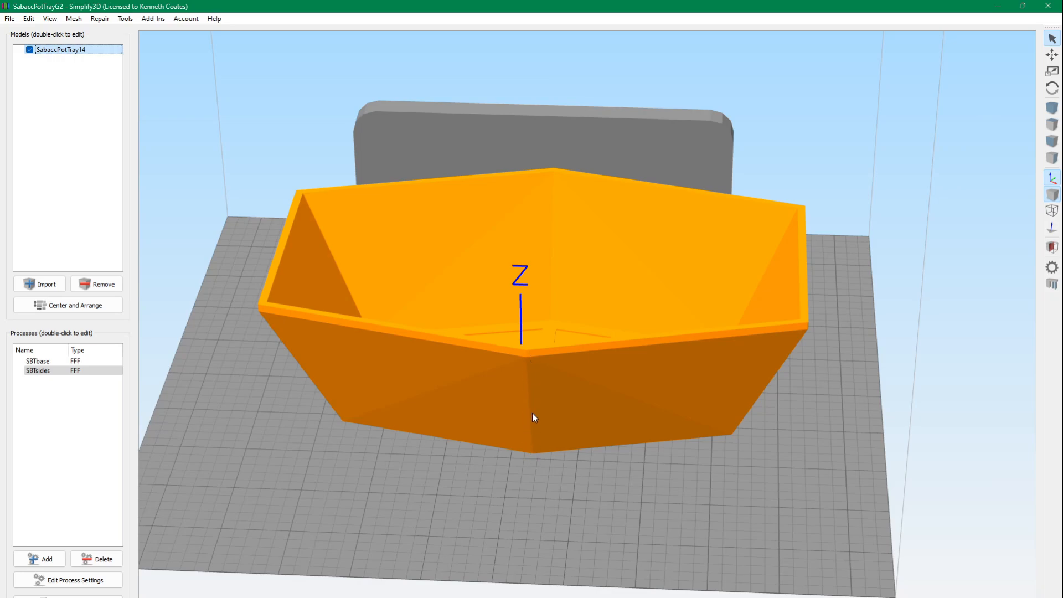
{"action": "left_click_drag", "start_coordinate": [565, 443], "coordinate": [543, 515]}
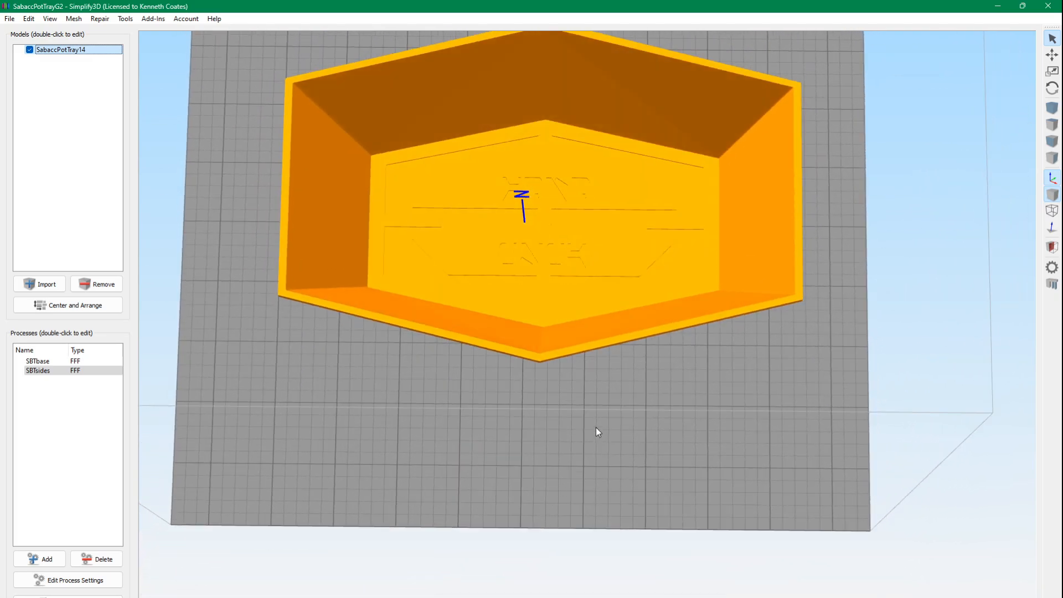
{"action": "left_click_drag", "start_coordinate": [596, 429], "coordinate": [581, 408]}
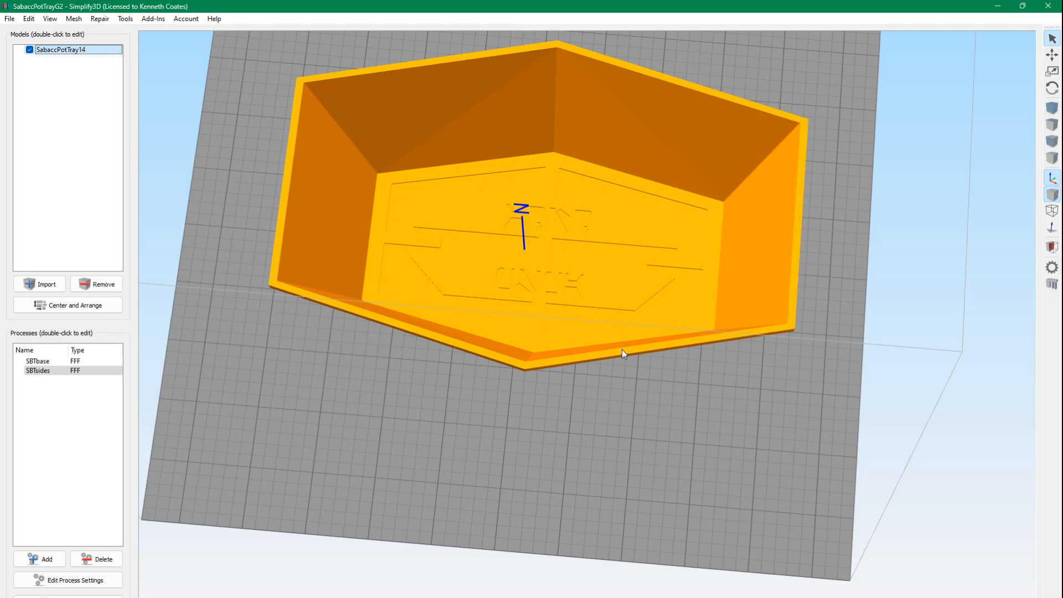
{"action": "left_click_drag", "start_coordinate": [631, 373], "coordinate": [620, 308]}
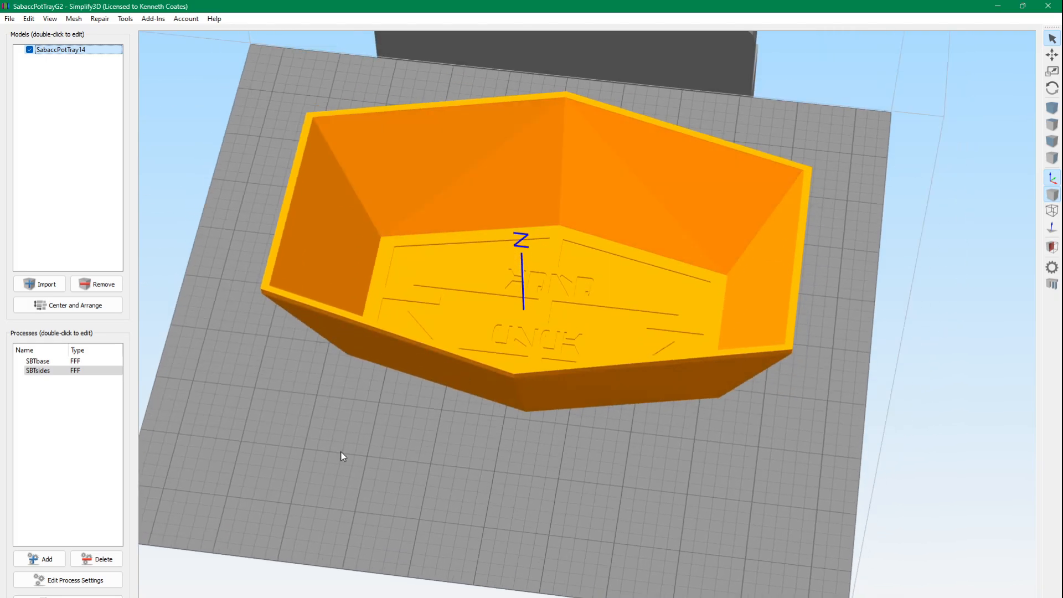
{"action": "double_click", "coordinate": [58, 370]}
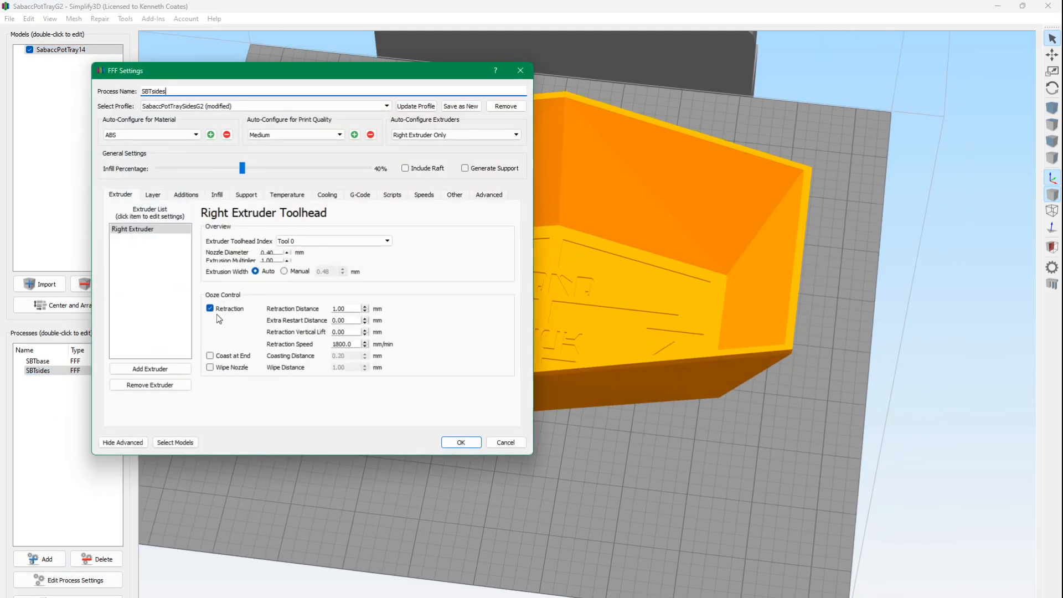
{"action": "left_click", "coordinate": [216, 196]}
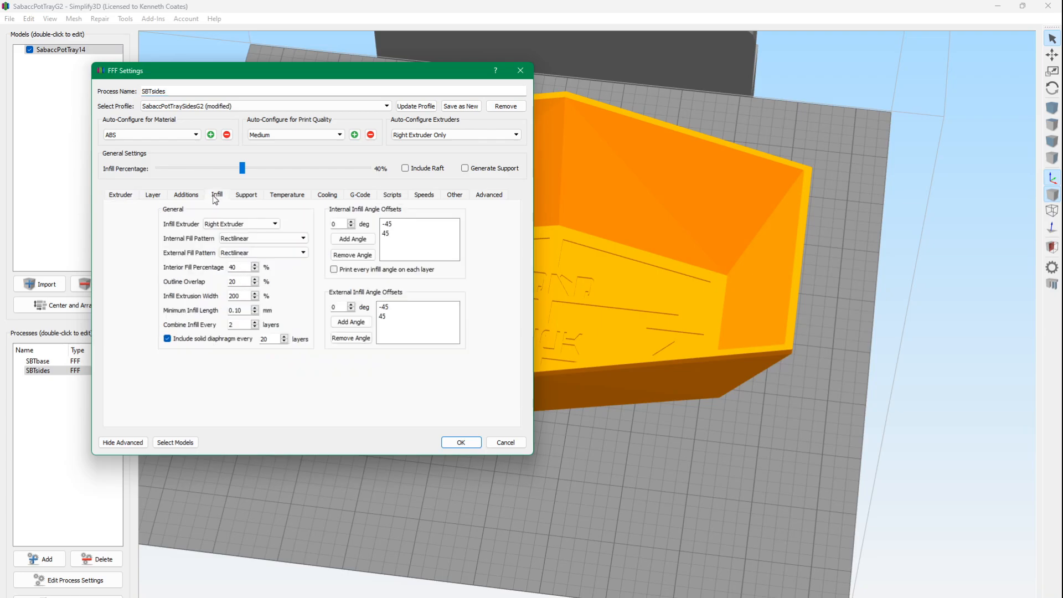
{"action": "left_click", "coordinate": [506, 442]}
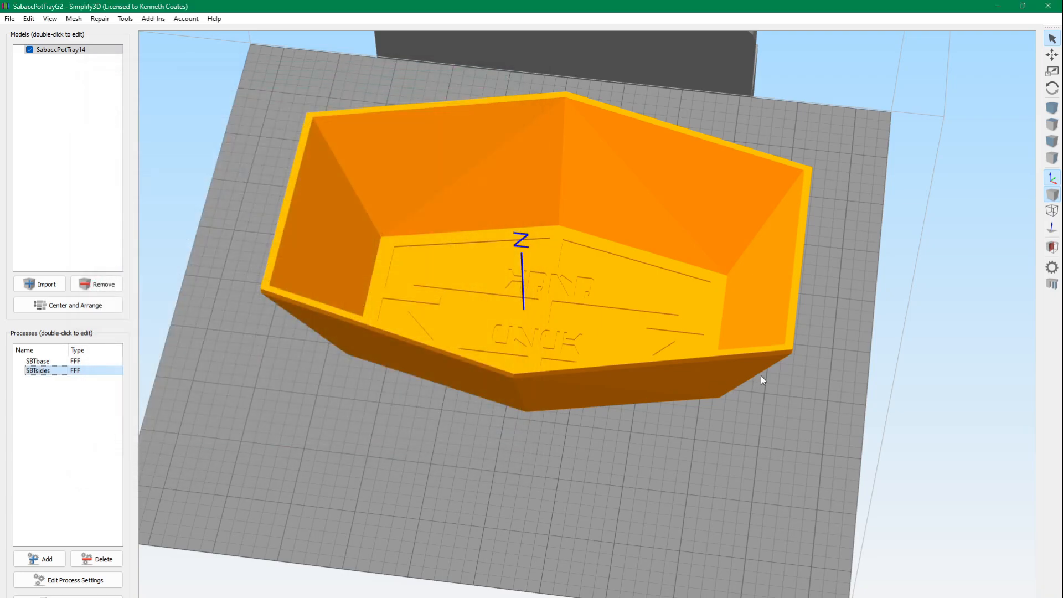
Examine the tray's rim and sloped sides, and recheck the combined infill and solid diaphragm settings of SBTsides
{"action": "left_click_drag", "start_coordinate": [574, 387], "coordinate": [761, 297]}
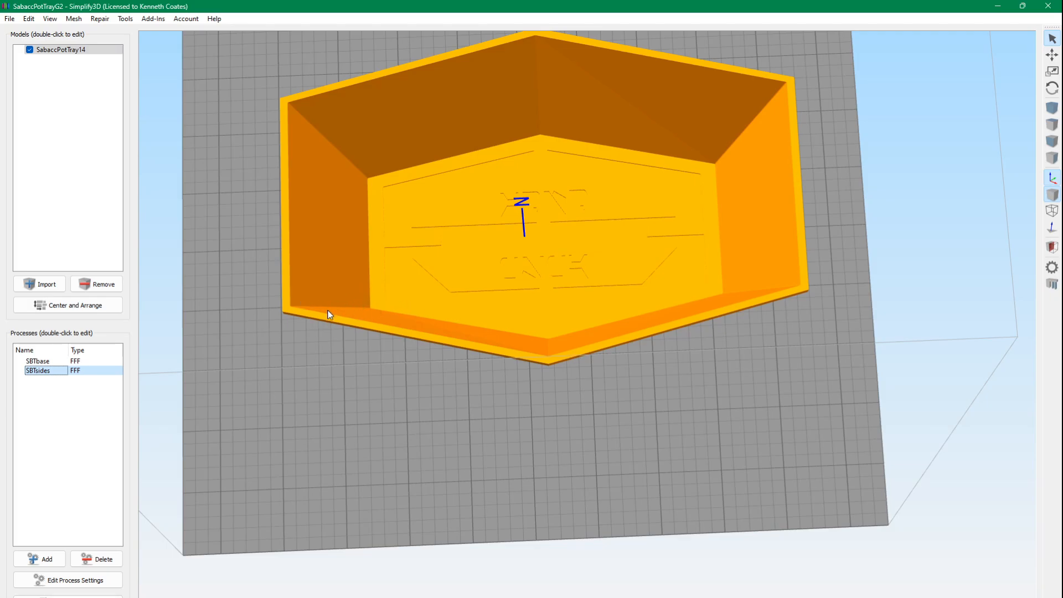
{"action": "left_click_drag", "start_coordinate": [347, 365], "coordinate": [281, 224]}
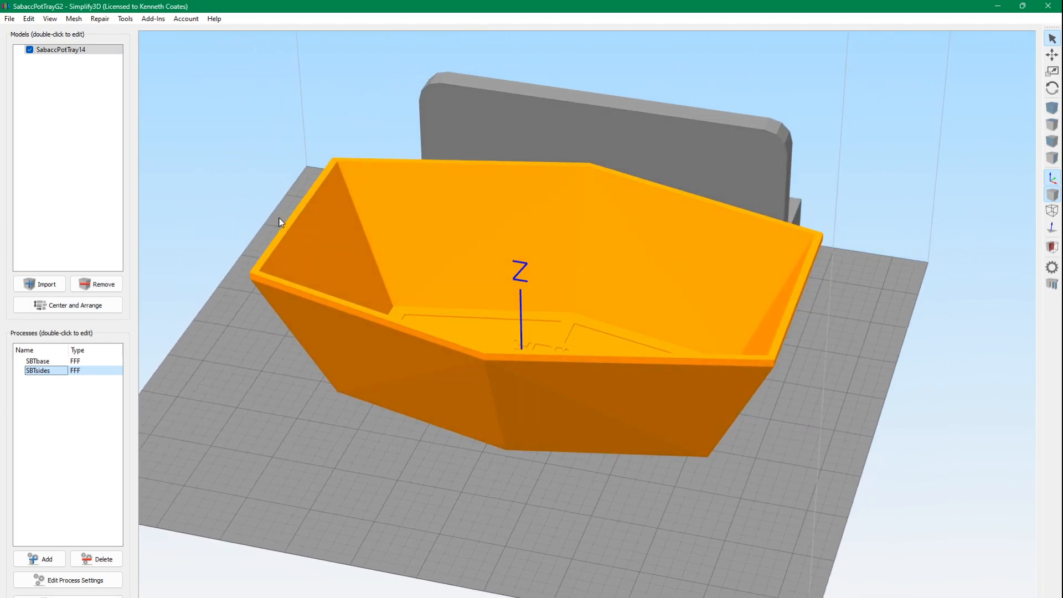
{"action": "left_click_drag", "start_coordinate": [294, 357], "coordinate": [290, 314]}
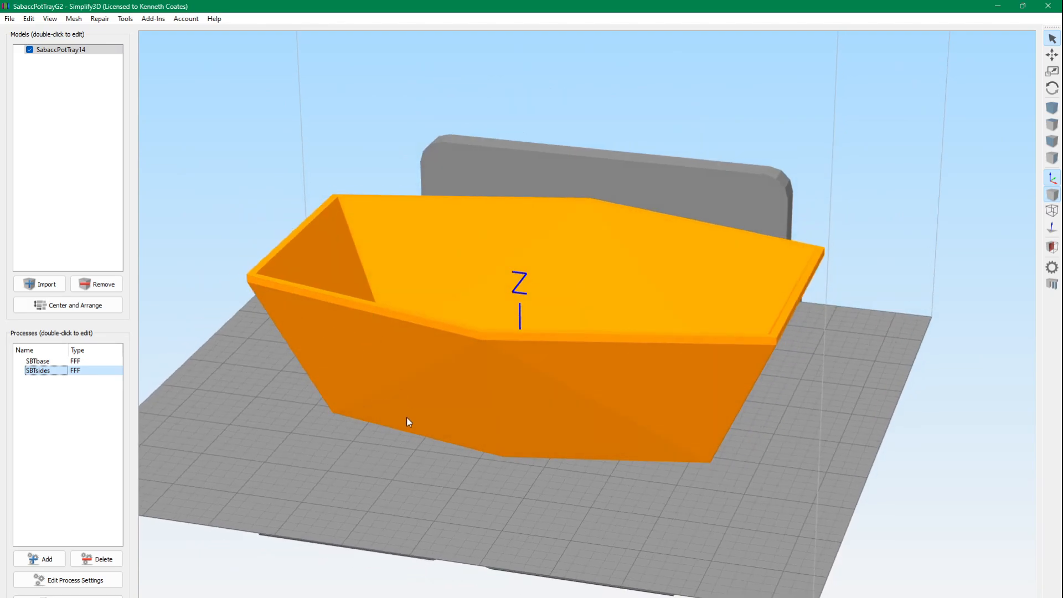
{"action": "double_click", "coordinate": [61, 370]}
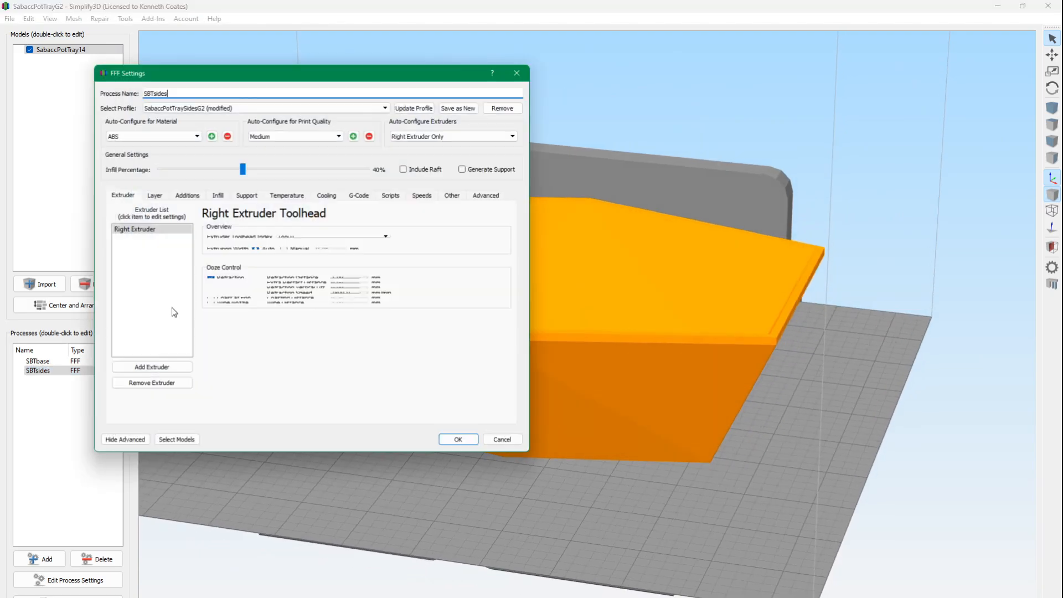
{"action": "left_click", "coordinate": [215, 197]}
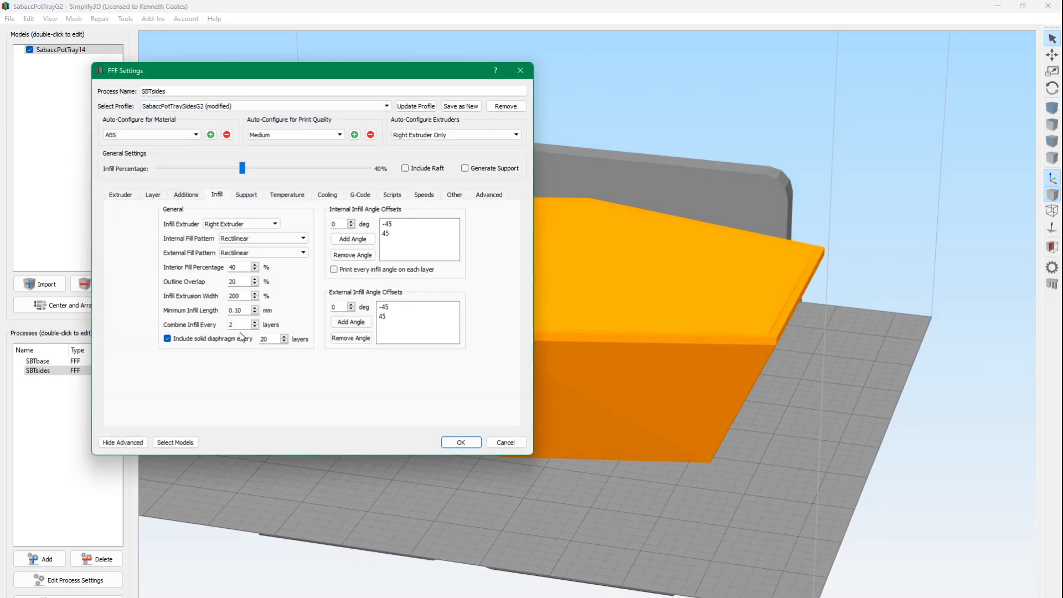
{"action": "left_click", "coordinate": [510, 442]}
Slice the tray with both SBTbase and SBTsides in continuous layer-by-layer mode, inspect the toolpath preview, and exit it
{"action": "left_click_drag", "start_coordinate": [483, 377], "coordinate": [521, 443]}
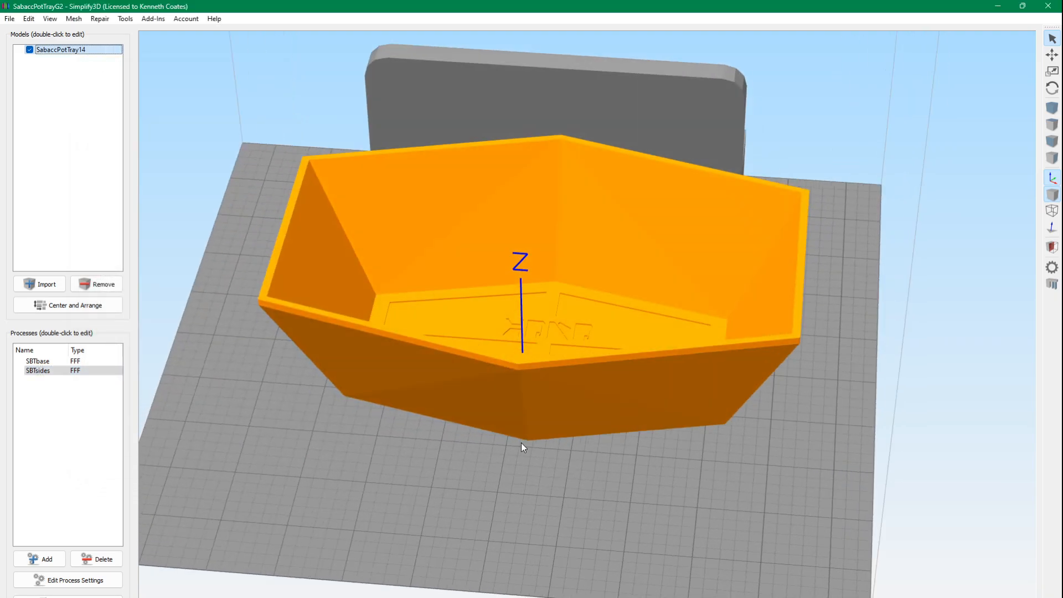
{"action": "left_click", "coordinate": [54, 361], "text": "ctrl"}
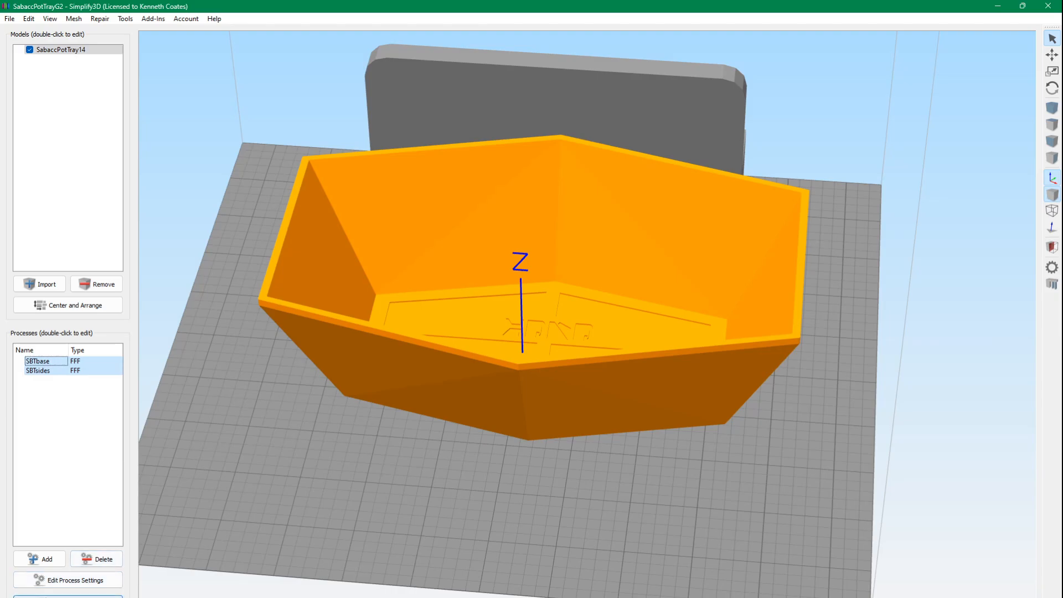
{"action": "left_click", "coordinate": [68, 596]}
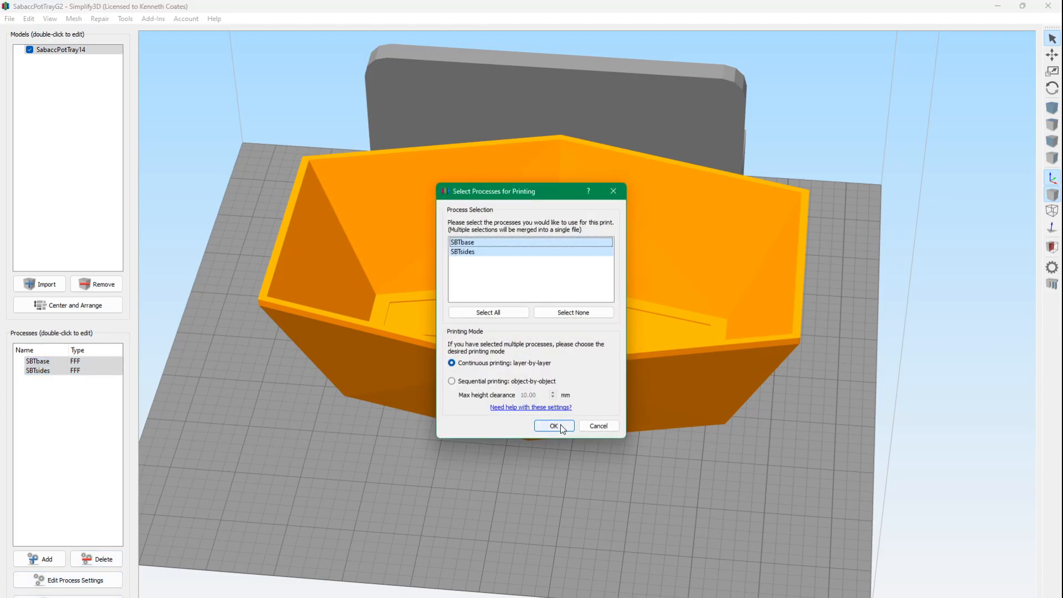
{"action": "left_click", "coordinate": [560, 424]}
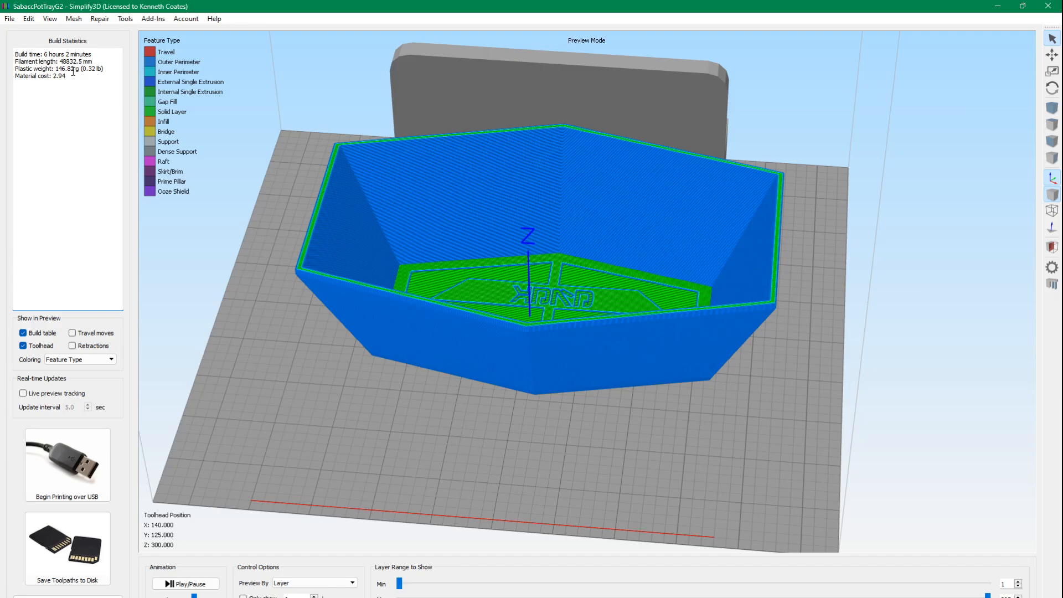
{"action": "left_click_drag", "start_coordinate": [368, 237], "coordinate": [368, 181]}
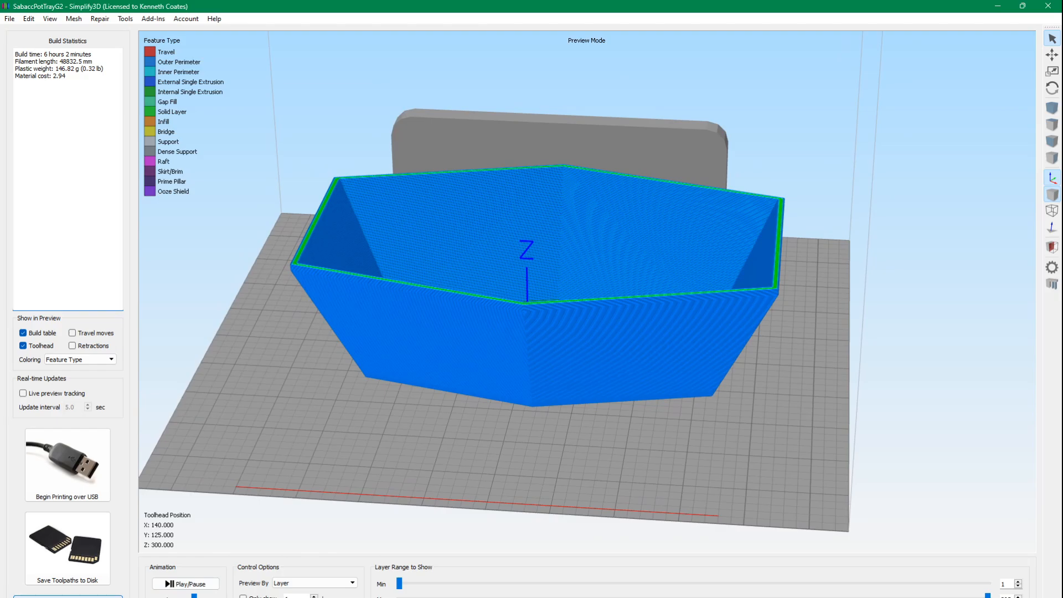
{"action": "left_click", "coordinate": [68, 596]}
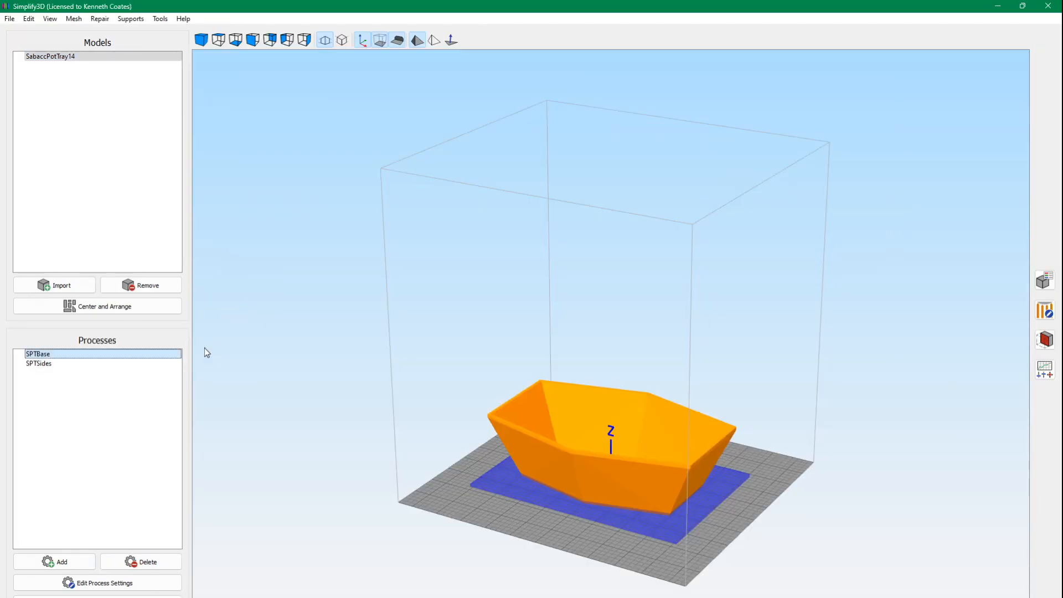
In the newer Simplify3D version, review the layer and infill settings of the SPTSides process without modifying them
{"action": "left_click", "coordinate": [88, 363]}
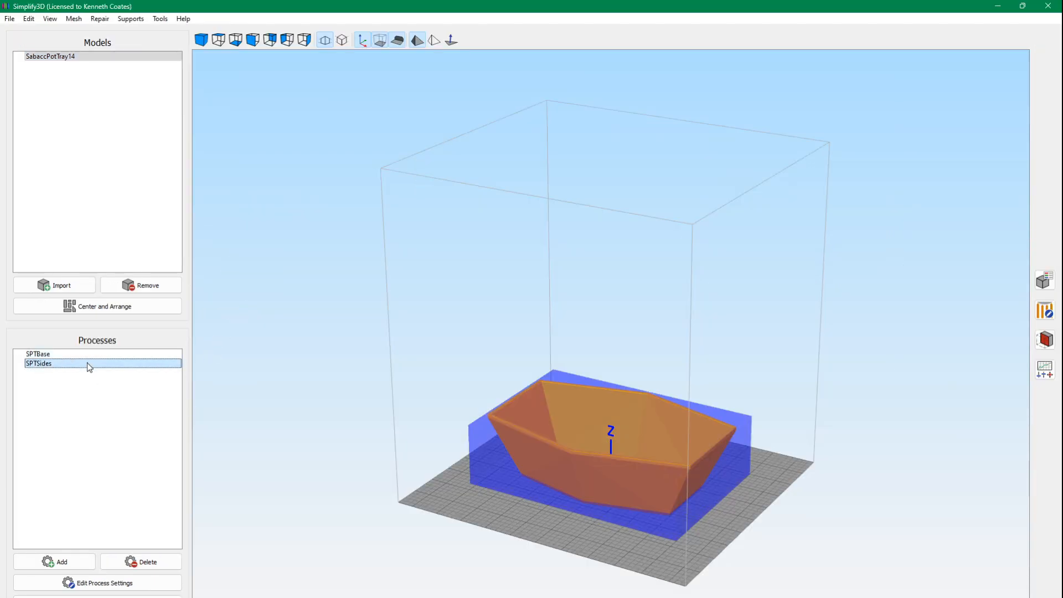
{"action": "double_click", "coordinate": [87, 363]}
{"action": "left_click", "coordinate": [334, 197]}
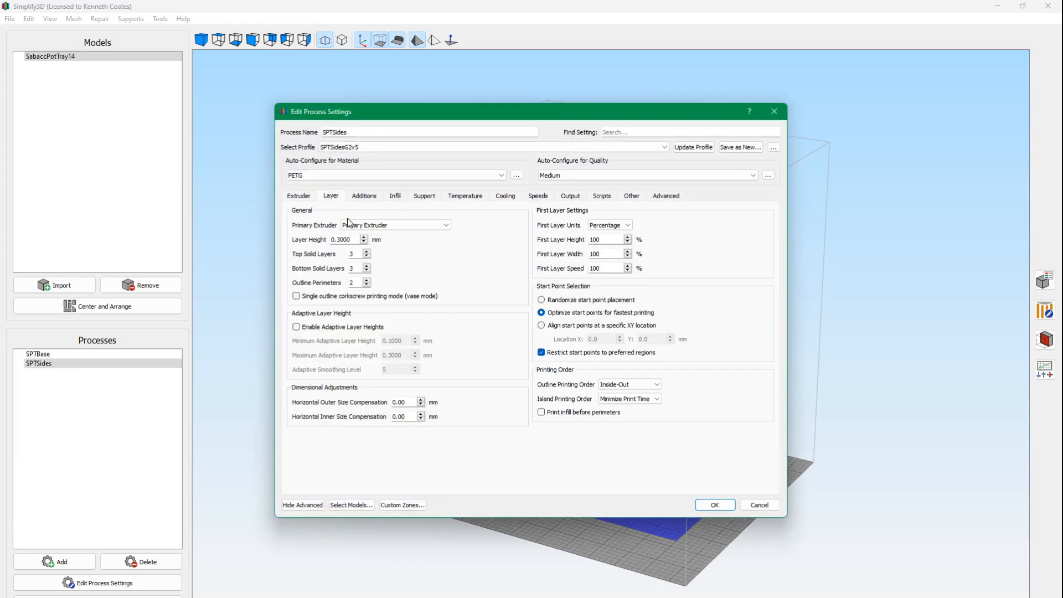
{"action": "left_click", "coordinate": [401, 197]}
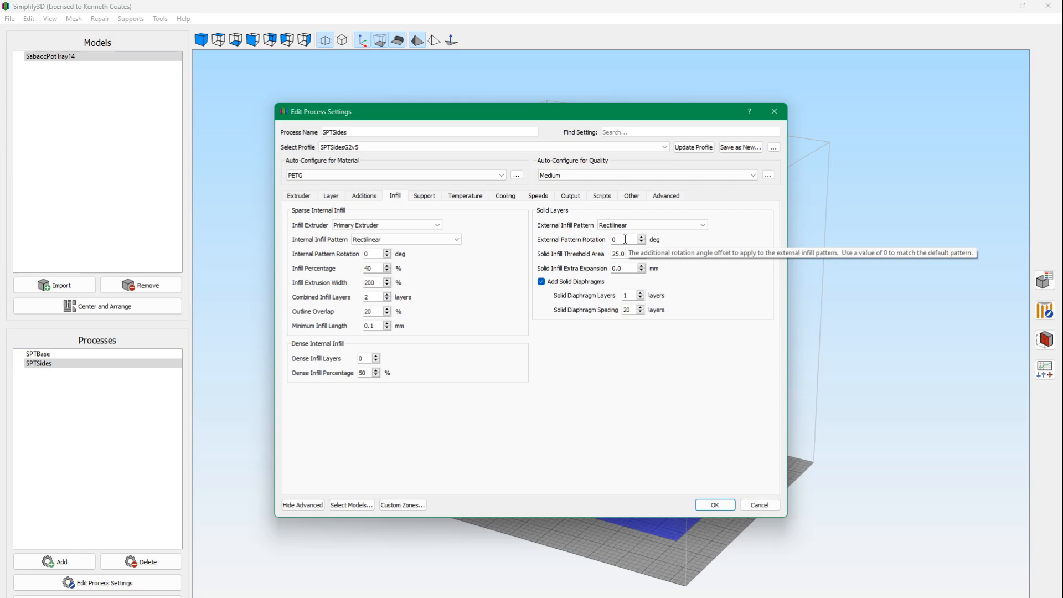
{"action": "left_click", "coordinate": [758, 506]}
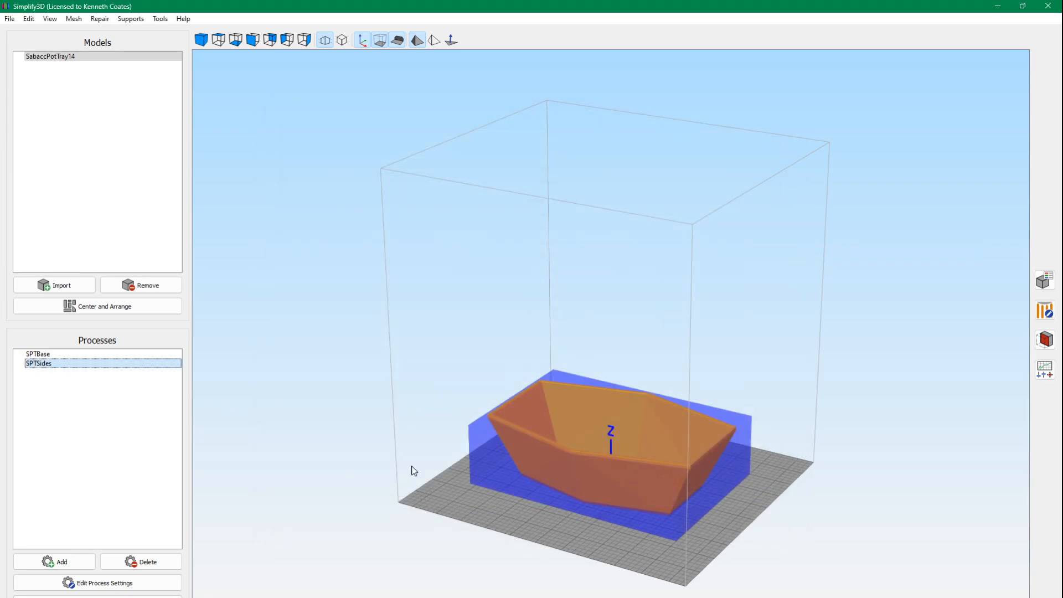
Review the infill and solid diaphragm settings of the SPTBase process without modifying them
{"action": "double_click", "coordinate": [57, 353]}
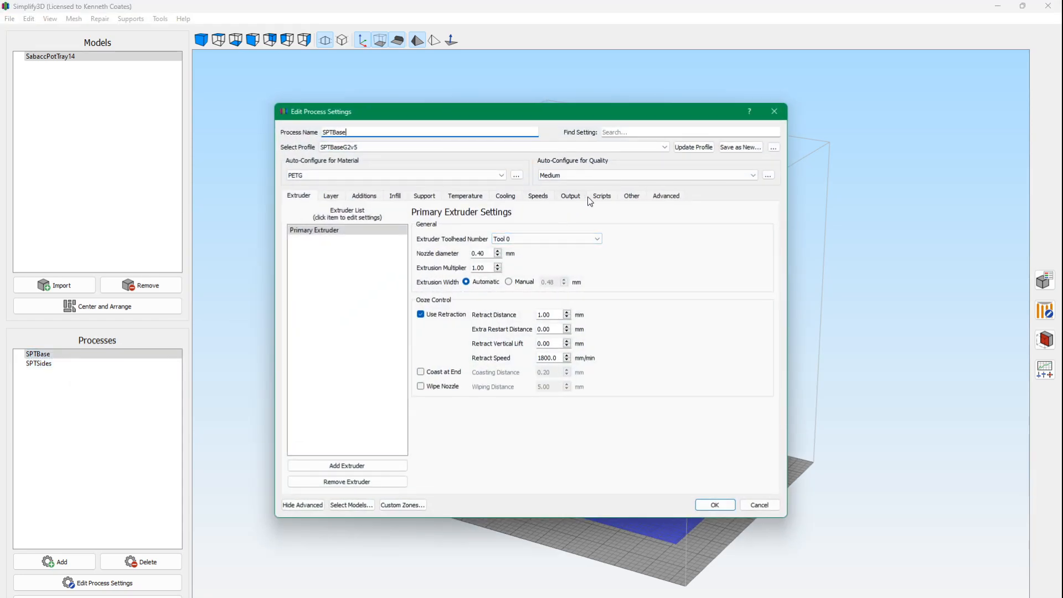
{"action": "left_click", "coordinate": [395, 198]}
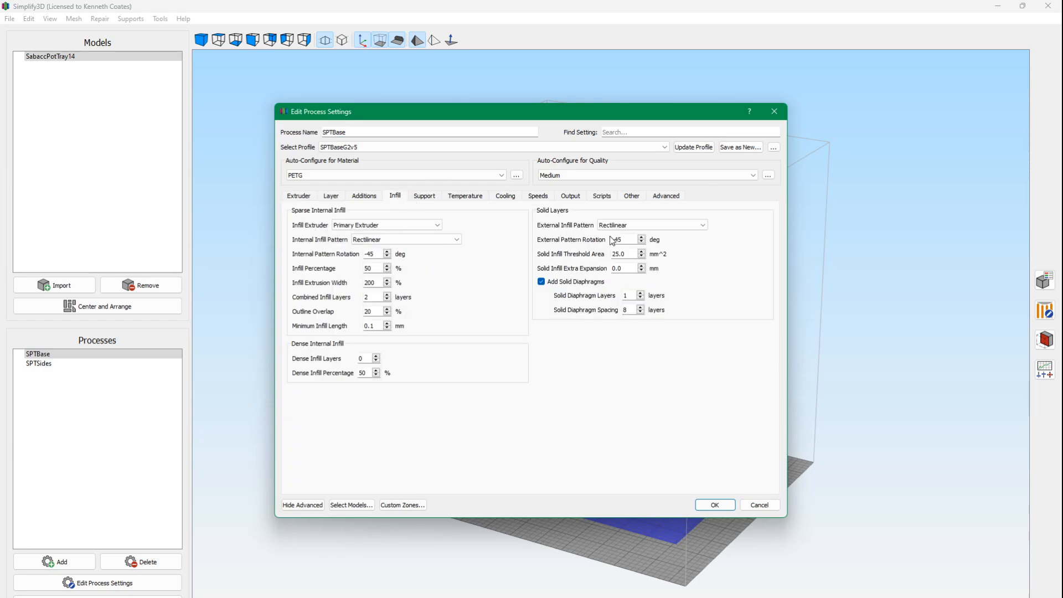
{"action": "left_click", "coordinate": [760, 505]}
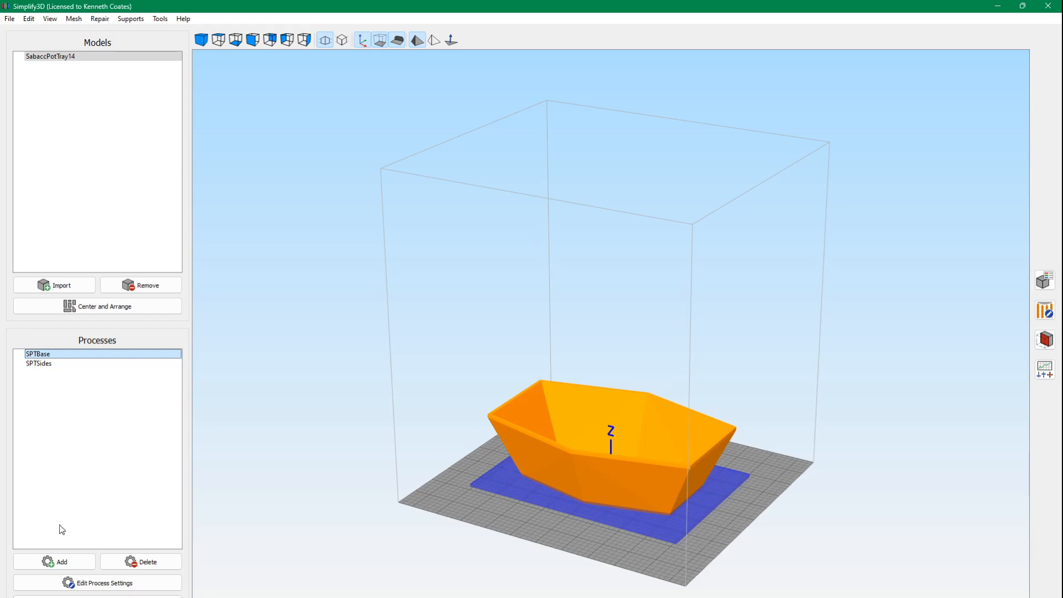
Check the layer and start point settings of the SPTSides process, leaving them unmodified
{"action": "left_click", "coordinate": [38, 364]}
{"action": "double_click", "coordinate": [40, 365]}
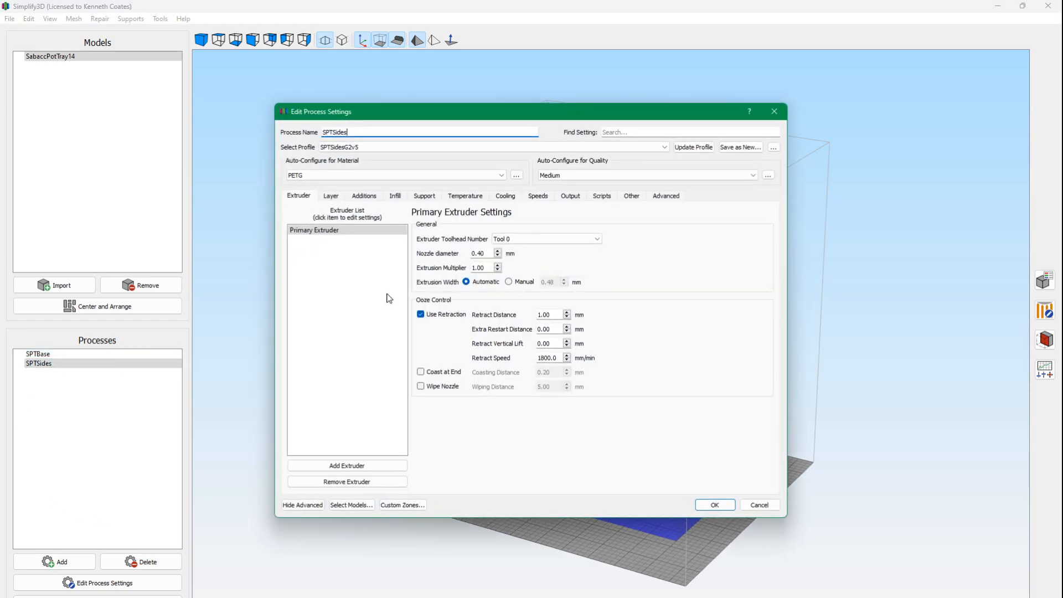
{"action": "left_click_drag", "start_coordinate": [470, 118], "coordinate": [479, 126]}
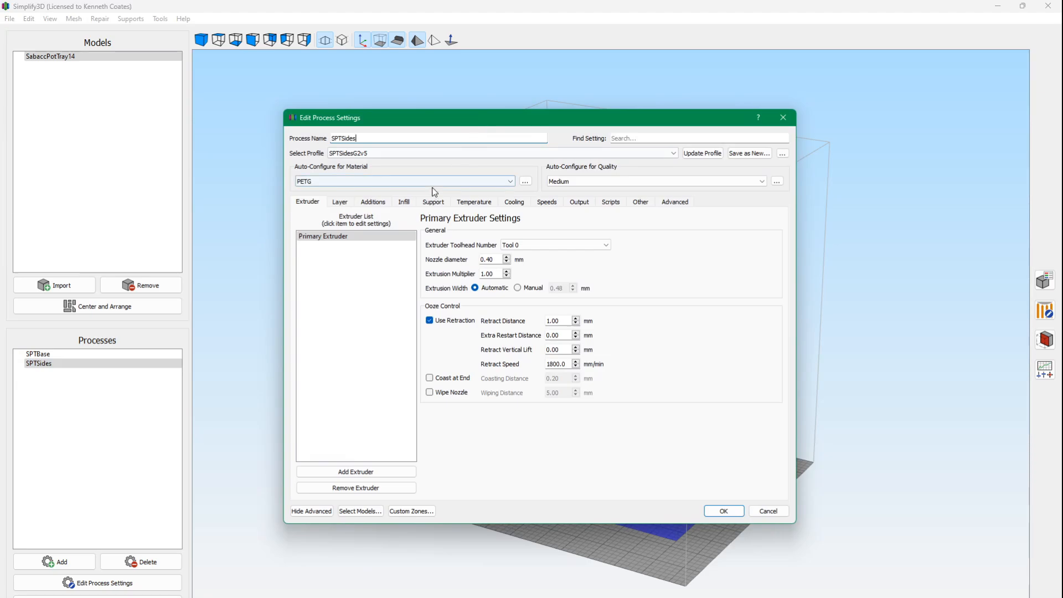
{"action": "left_click", "coordinate": [338, 205]}
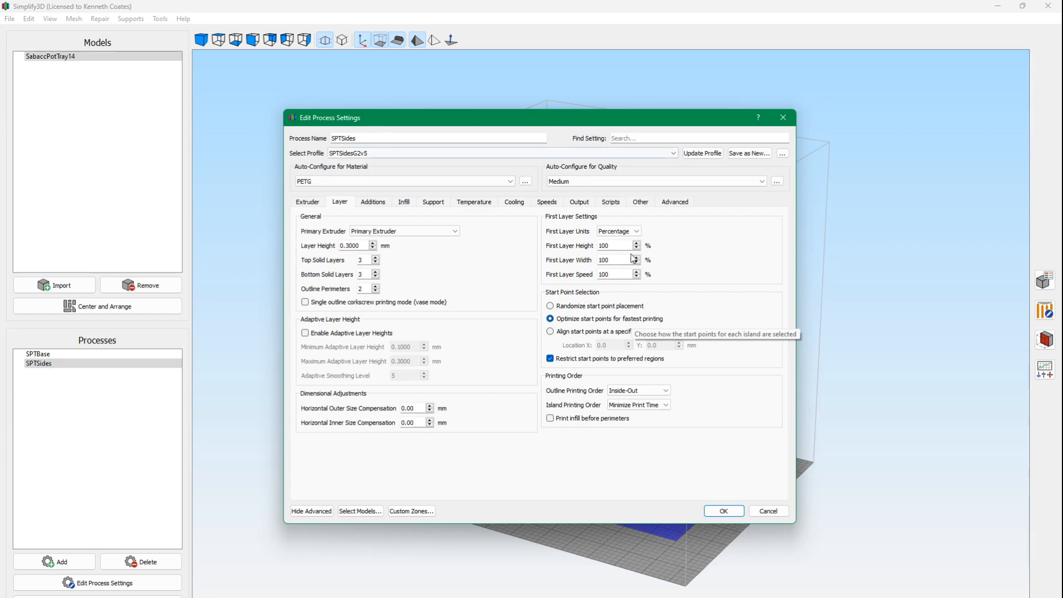
{"action": "left_click", "coordinate": [766, 510]}
Slice the tray with both SPTBase and SPTSides using continuous layer-by-layer printing
{"action": "left_click", "coordinate": [60, 354]}
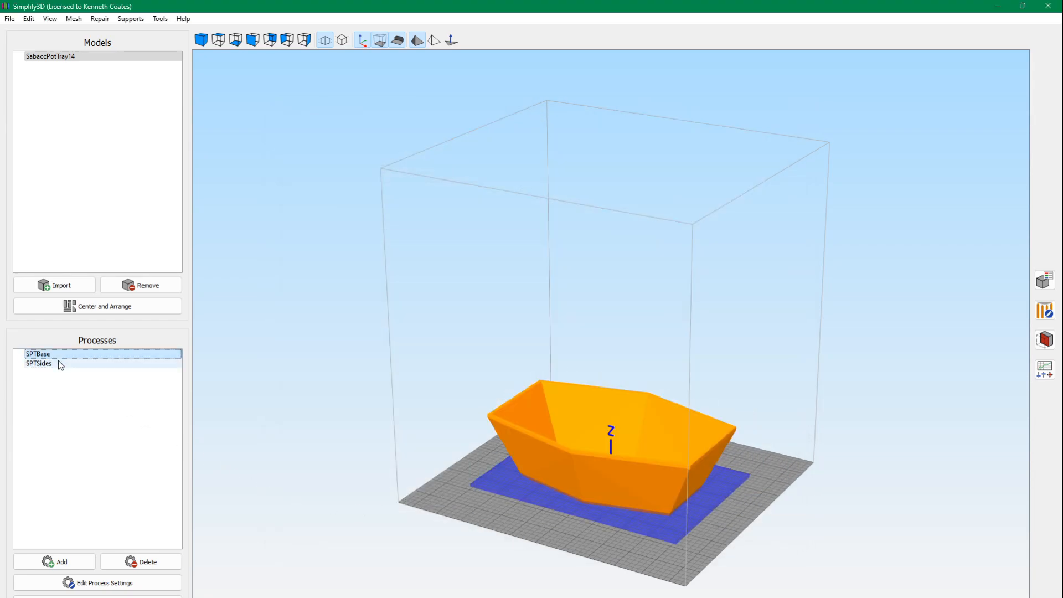
{"action": "left_click", "coordinate": [58, 362], "text": "ctrl"}
{"action": "left_click", "coordinate": [129, 597]}
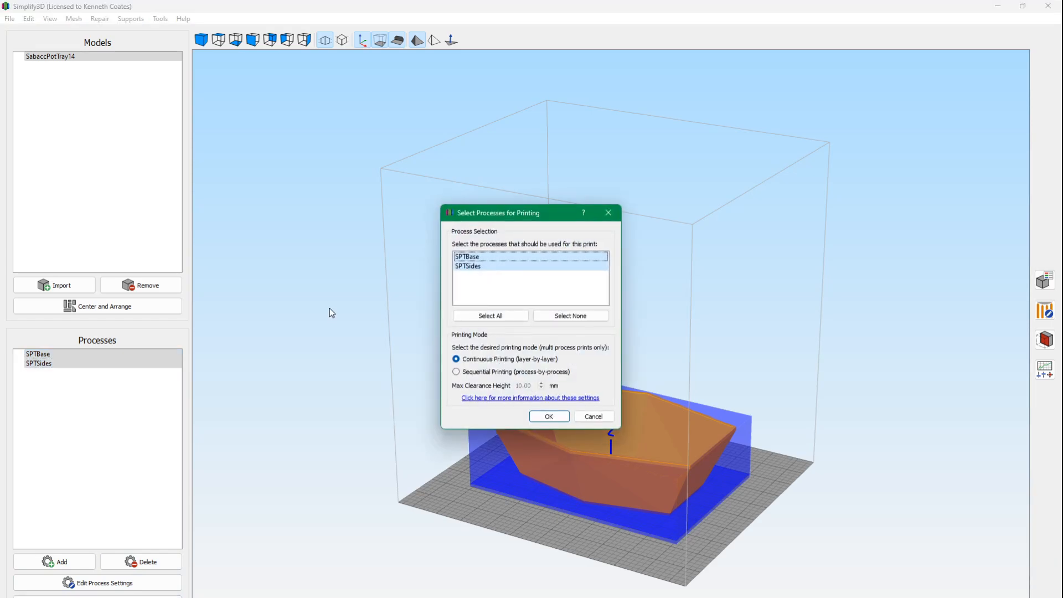
{"action": "left_click", "coordinate": [538, 421]}
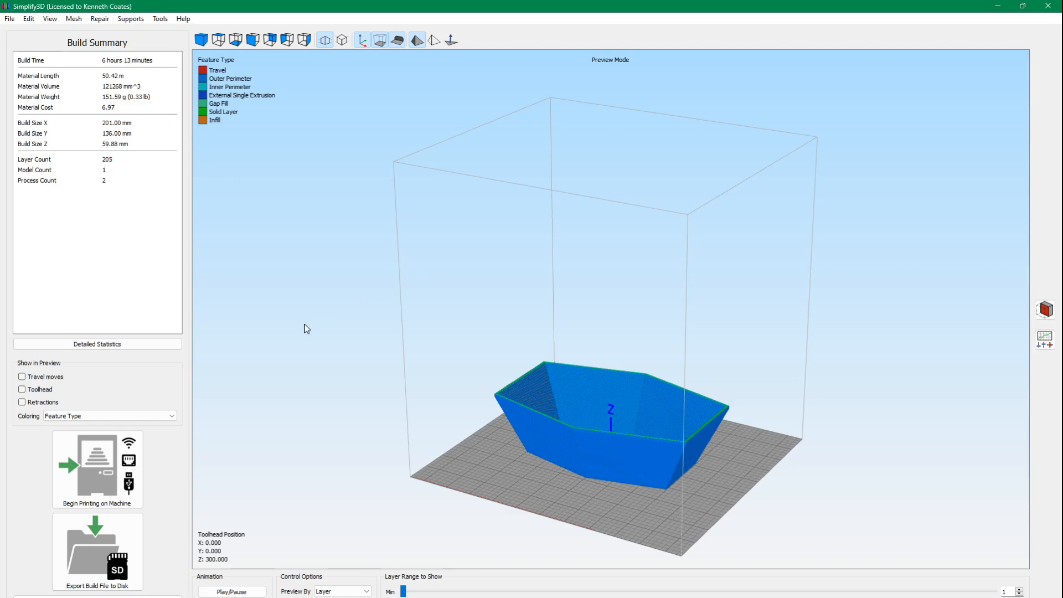
Inspect the toolpaths of the tray's engraved base up close, exit the preview, and view the whole tray from above
{"action": "left_click_drag", "start_coordinate": [483, 331], "coordinate": [603, 500]}
{"action": "scroll", "coordinate": [632, 435], "scroll_direction": "up", "scroll_amount": 8}
{"action": "scroll", "coordinate": [632, 435], "scroll_direction": "up", "scroll_amount": 5}
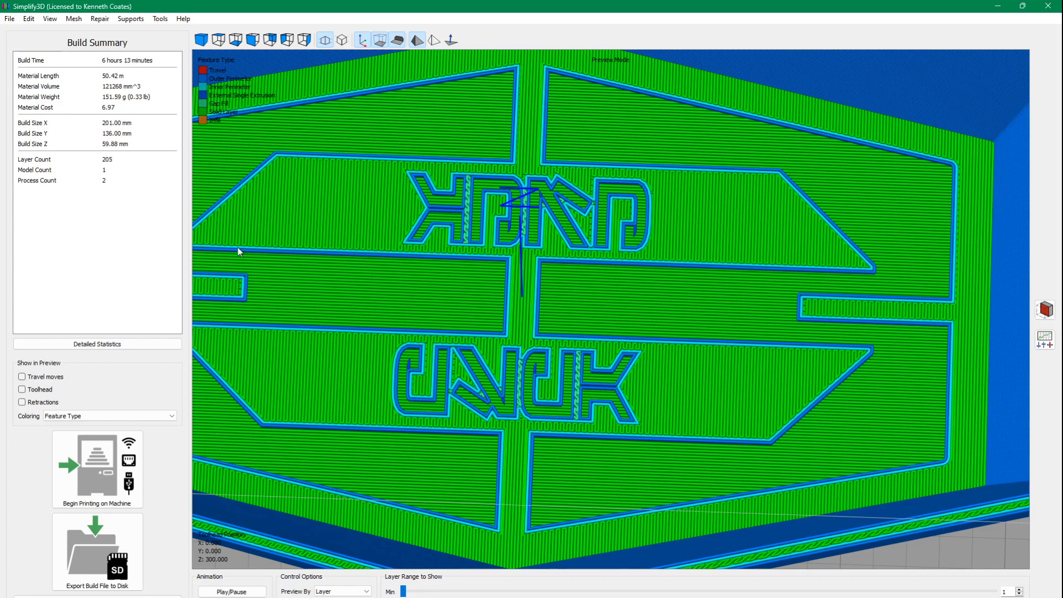
{"action": "left_click_drag", "start_coordinate": [354, 285], "coordinate": [369, 280]}
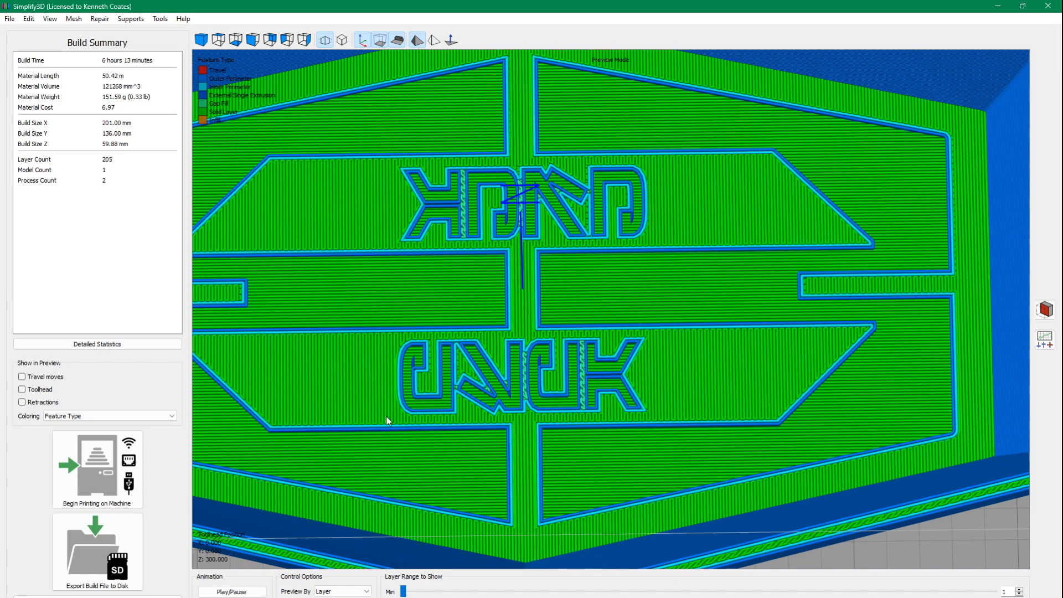
{"action": "left_click", "coordinate": [96, 597]}
{"action": "left_click_drag", "start_coordinate": [576, 257], "coordinate": [624, 446]}
{"action": "scroll", "coordinate": [523, 241], "scroll_direction": "down", "scroll_amount": 5}
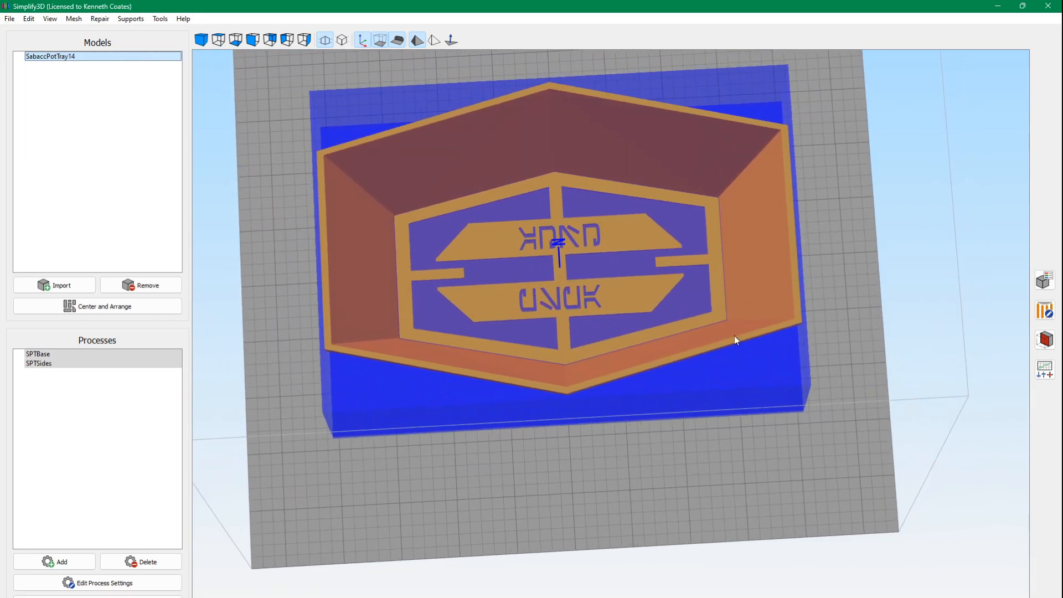
{"action": "mouse_move", "coordinate": [758, 316]}
{"action": "left_mouse_down"}
{"action": "mouse_move", "coordinate": [766, 366]}
{"action": "mouse_move", "coordinate": [759, 325]}
{"action": "left_mouse_up"}
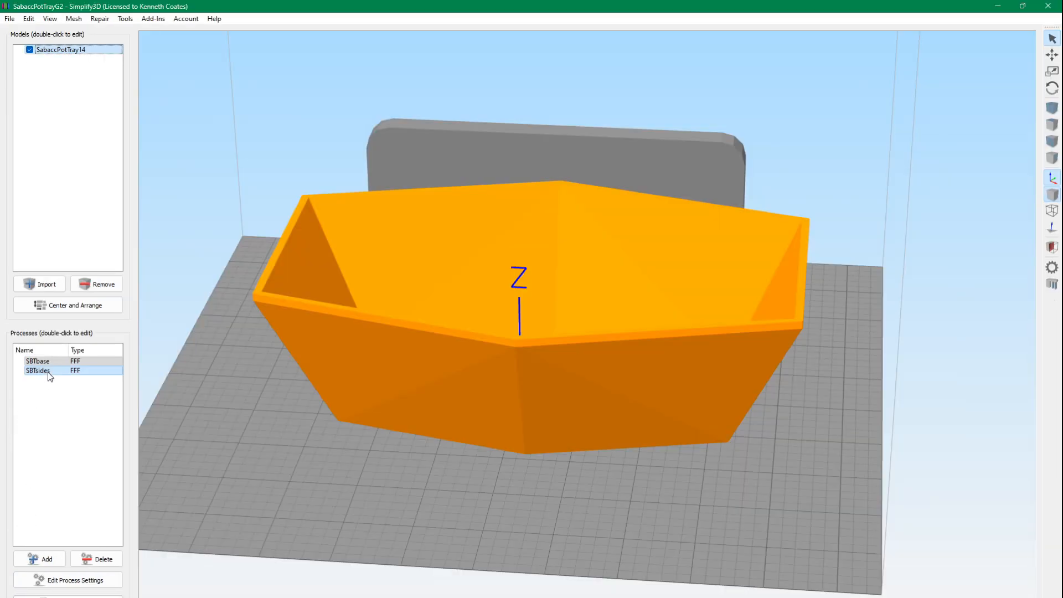
In Simplify3D version 4, review the infill, layer and start point settings of SBTsides, and examine the tray's interior and sloped sides
{"action": "double_click", "coordinate": [38, 371]}
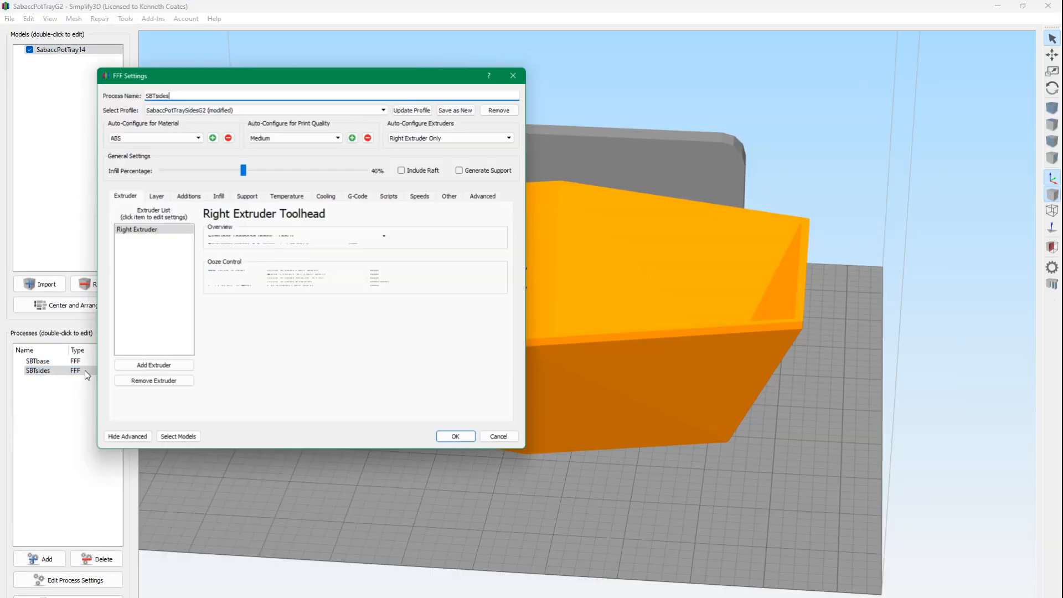
{"action": "left_click", "coordinate": [216, 196]}
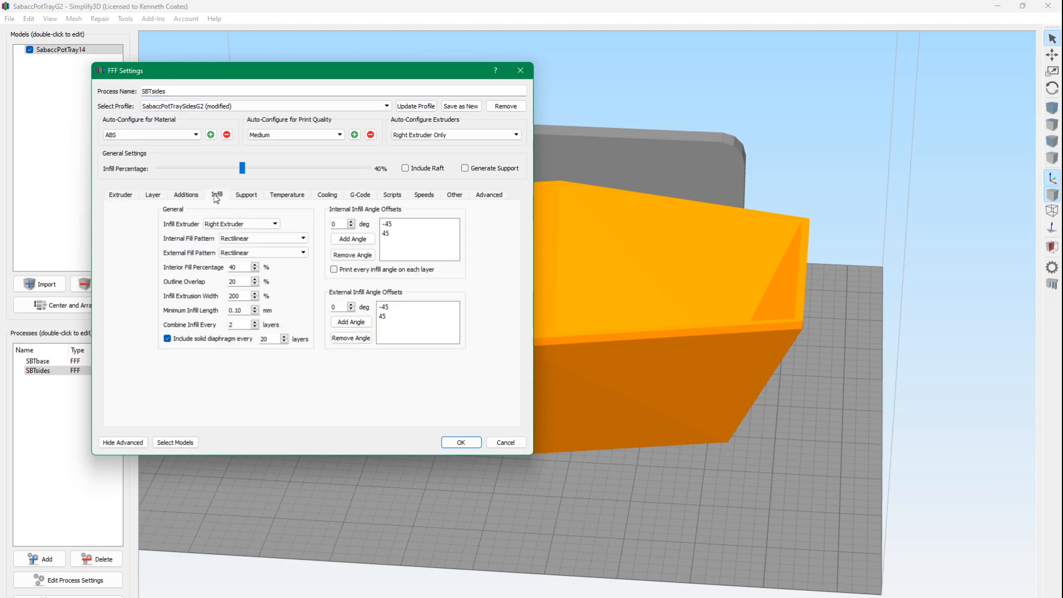
{"action": "left_click", "coordinate": [157, 195]}
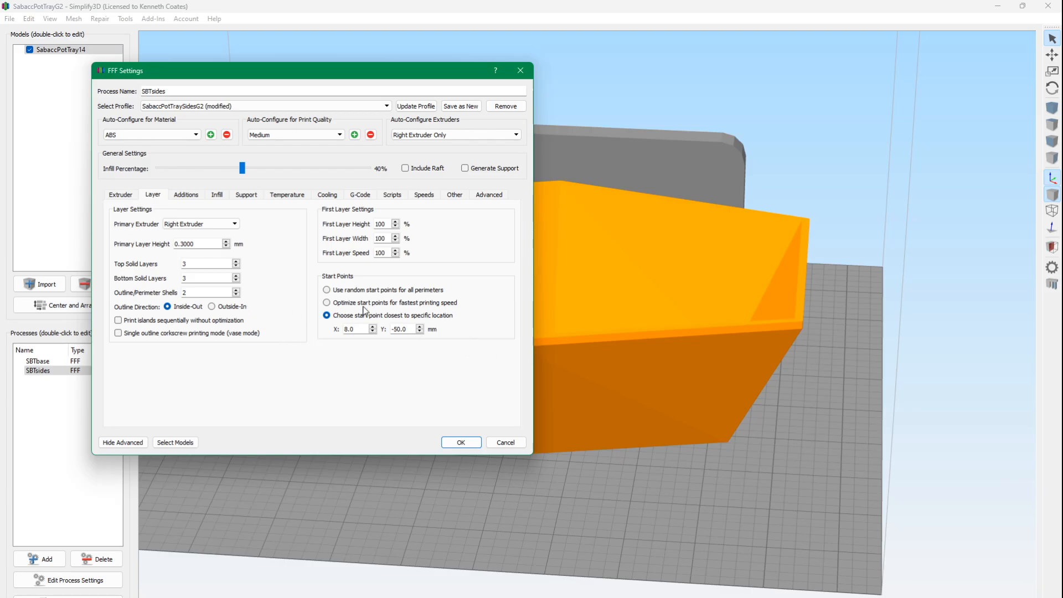
{"action": "left_click", "coordinate": [500, 444]}
{"action": "left_click_drag", "start_coordinate": [556, 366], "coordinate": [554, 519]}
{"action": "mouse_move", "coordinate": [647, 371]}
{"action": "left_mouse_down"}
{"action": "mouse_move", "coordinate": [657, 413]}
{"action": "mouse_move", "coordinate": [643, 381]}
{"action": "left_mouse_up"}
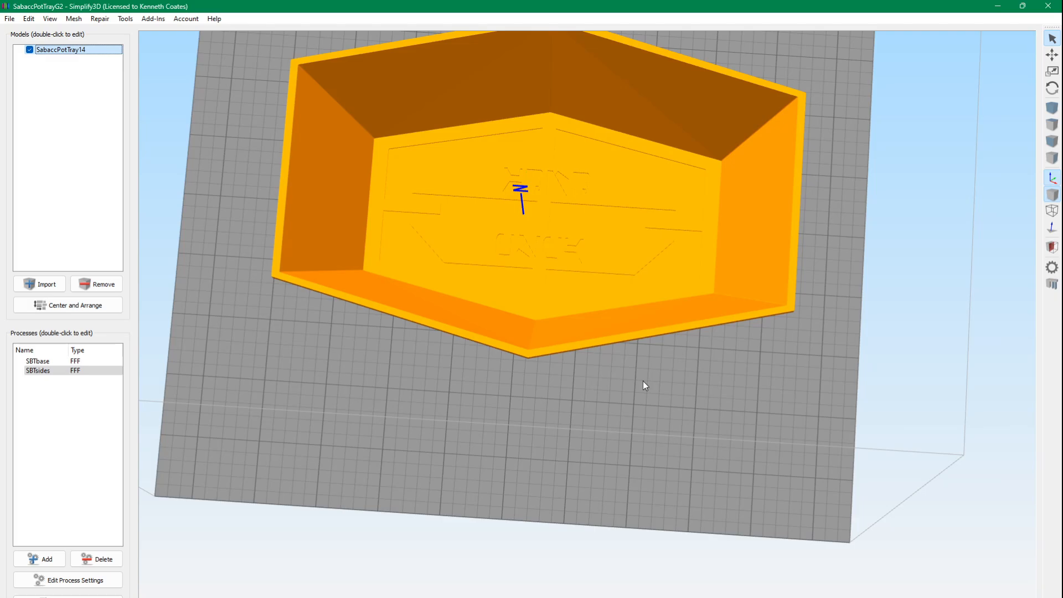
{"action": "left_click_drag", "start_coordinate": [642, 381], "coordinate": [605, 116]}
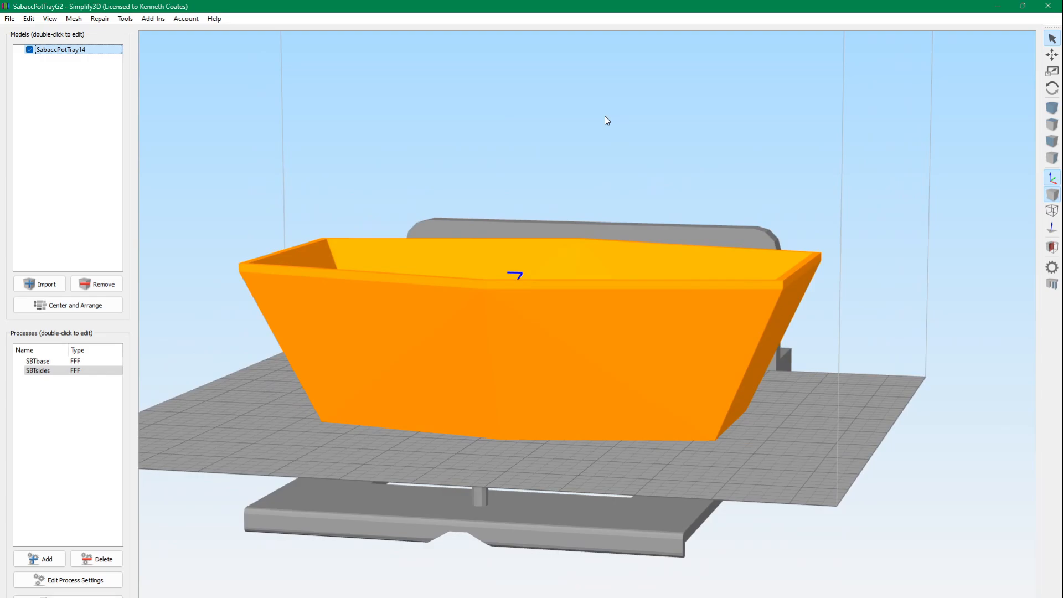
{"action": "left_click_drag", "start_coordinate": [536, 218], "coordinate": [570, 356]}
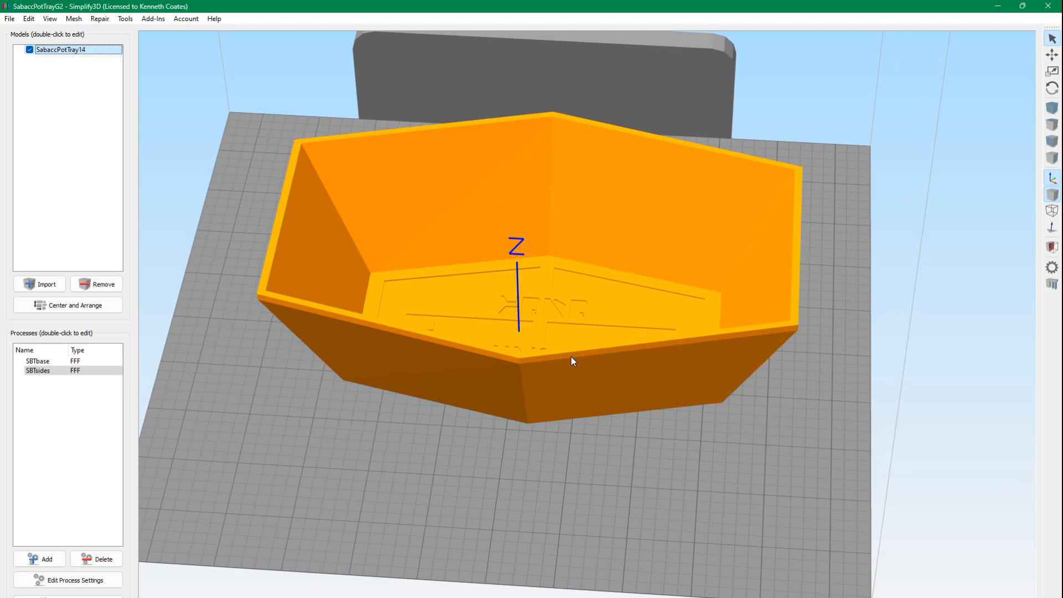